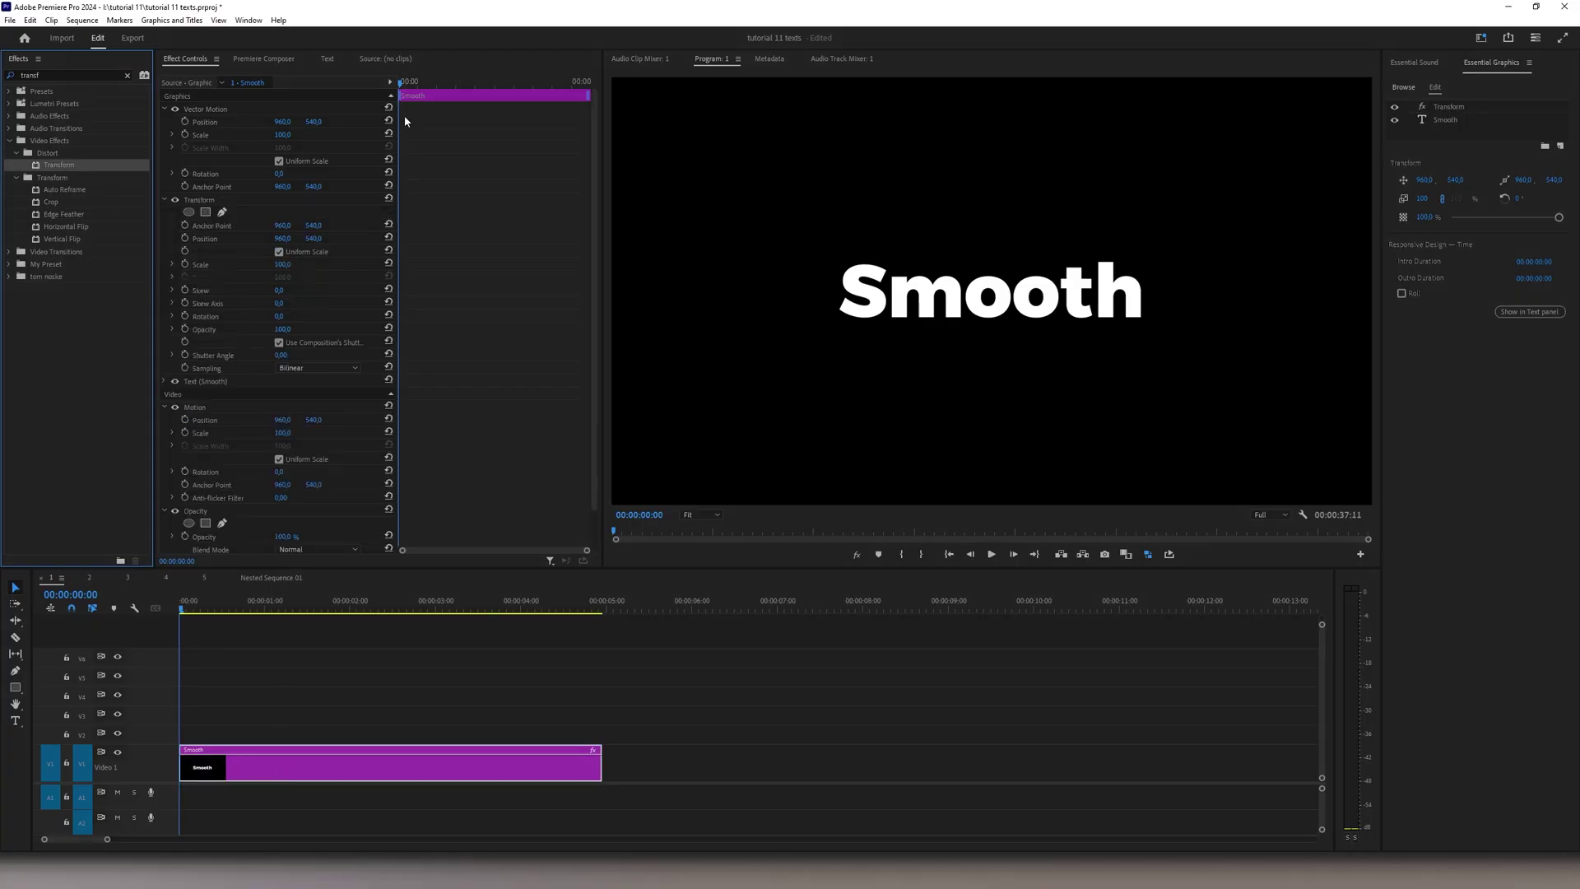
# Keyframe the Smooth text at the start with Opacity 0 and Position Y 640
pyautogui.click(389, 91)
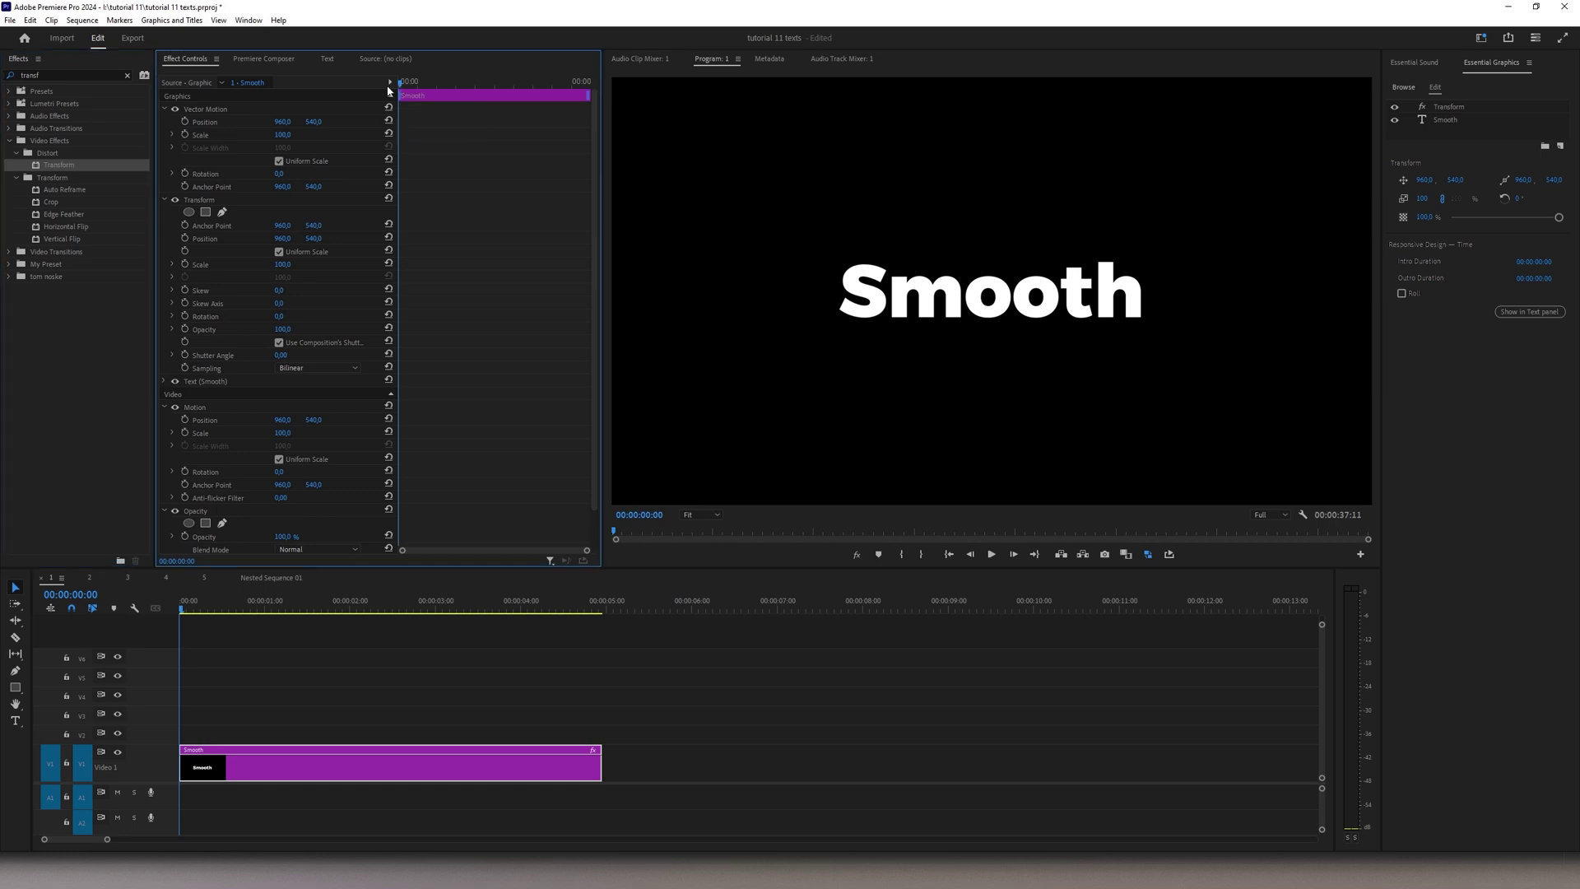
pyautogui.click(184, 239)
pyautogui.click(185, 329)
pyautogui.write('0')
pyautogui.press('Return')
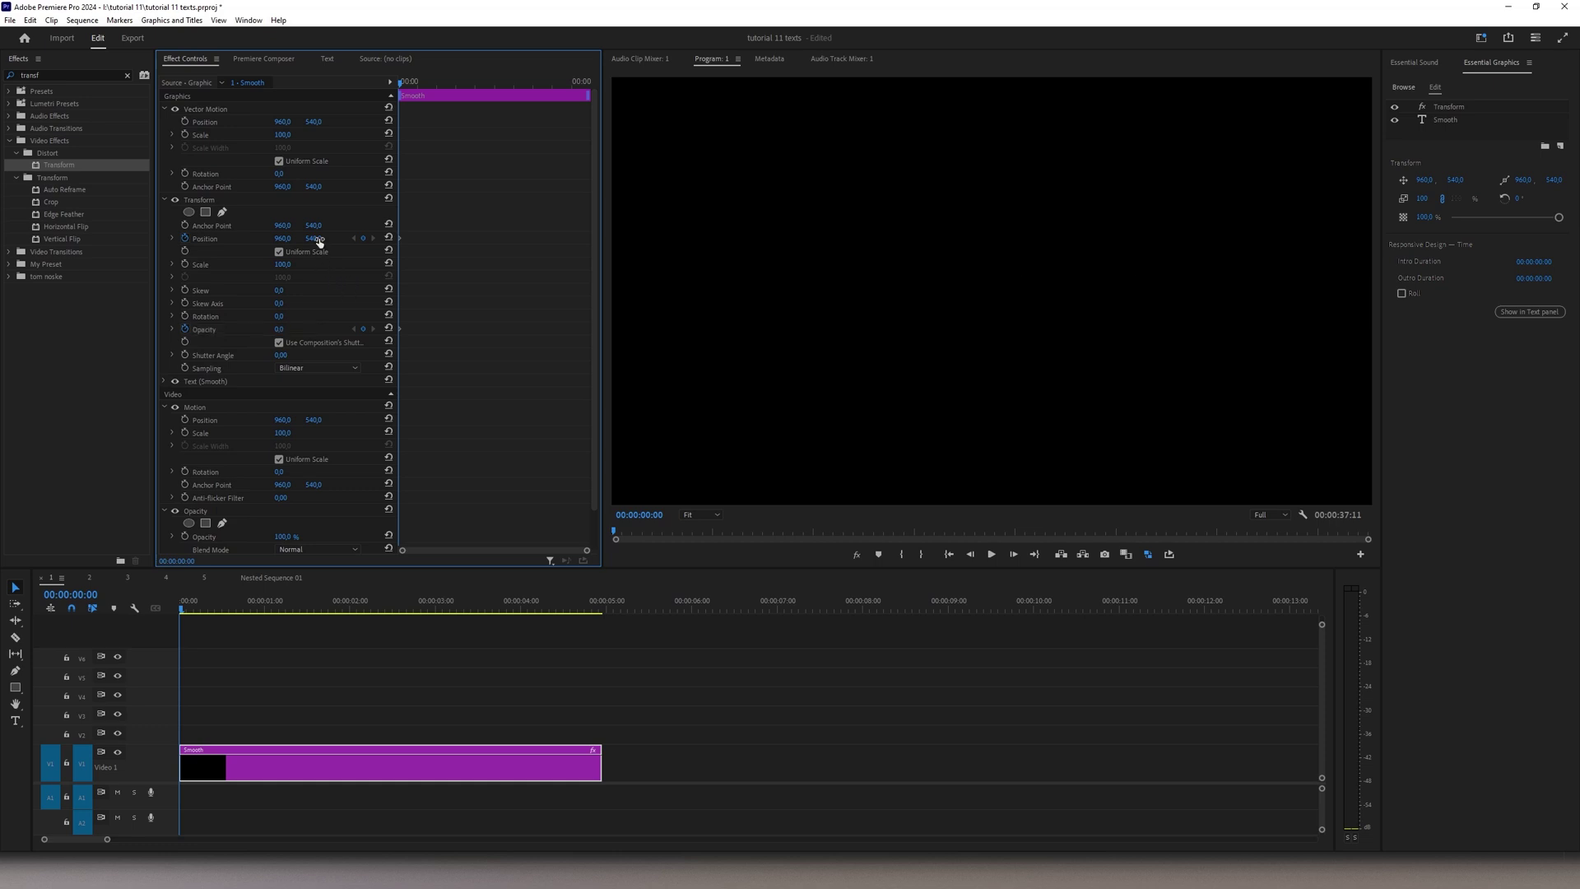
pyautogui.write('640')
pyautogui.press('Return')
# At about one second, keyframe Position back to centre and Opacity to full, then select all keyframes
pyautogui.moveTo(236, 612); pyautogui.dragTo(271, 616)
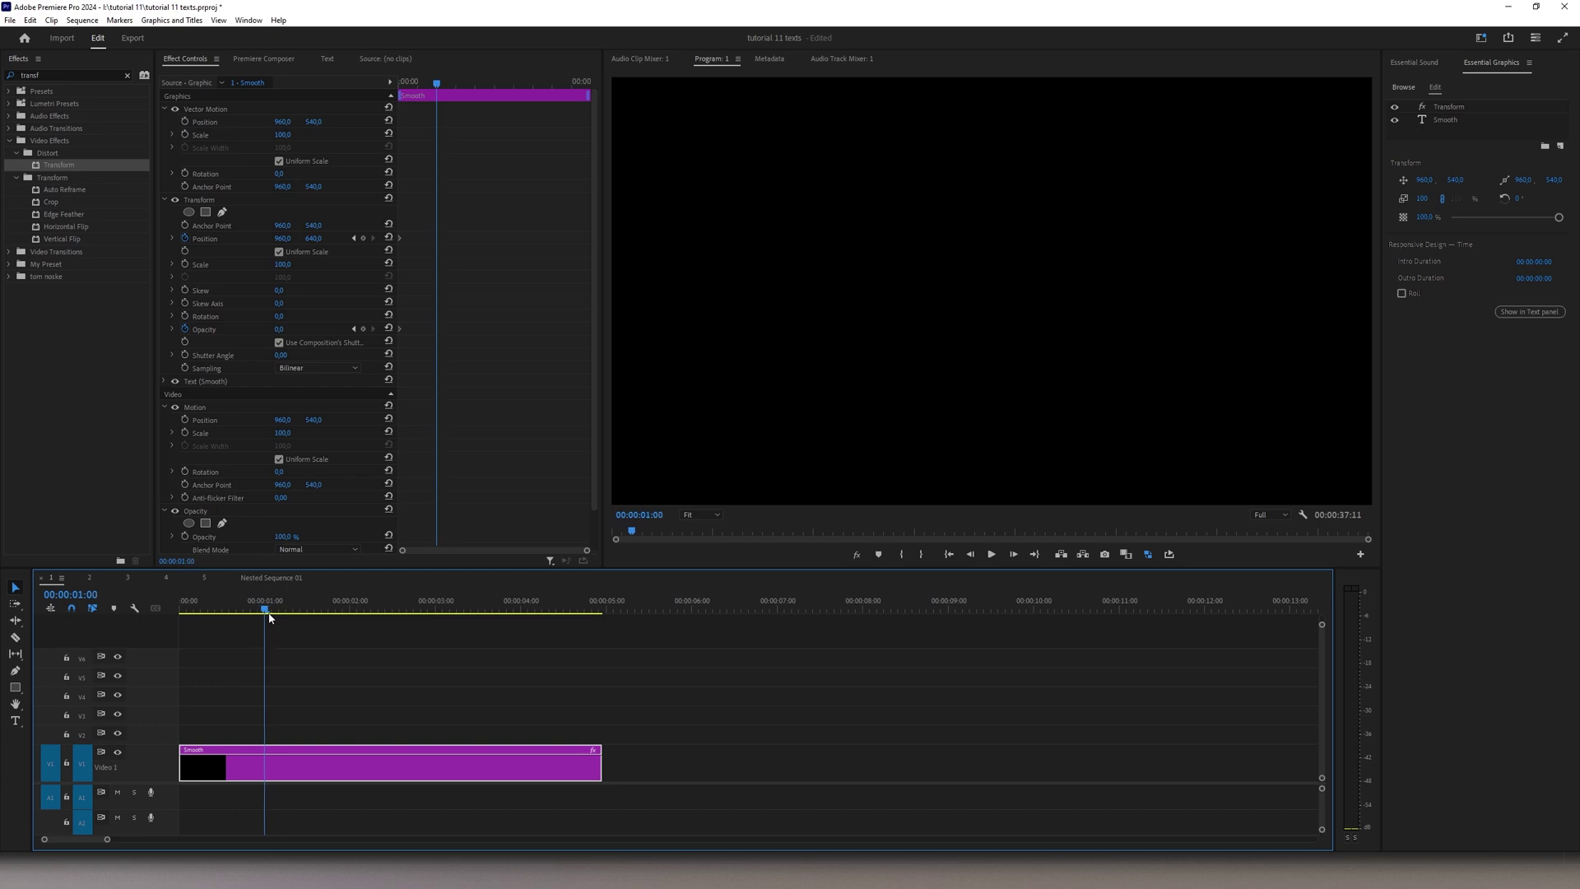
pyautogui.click(389, 238)
pyautogui.click(389, 329)
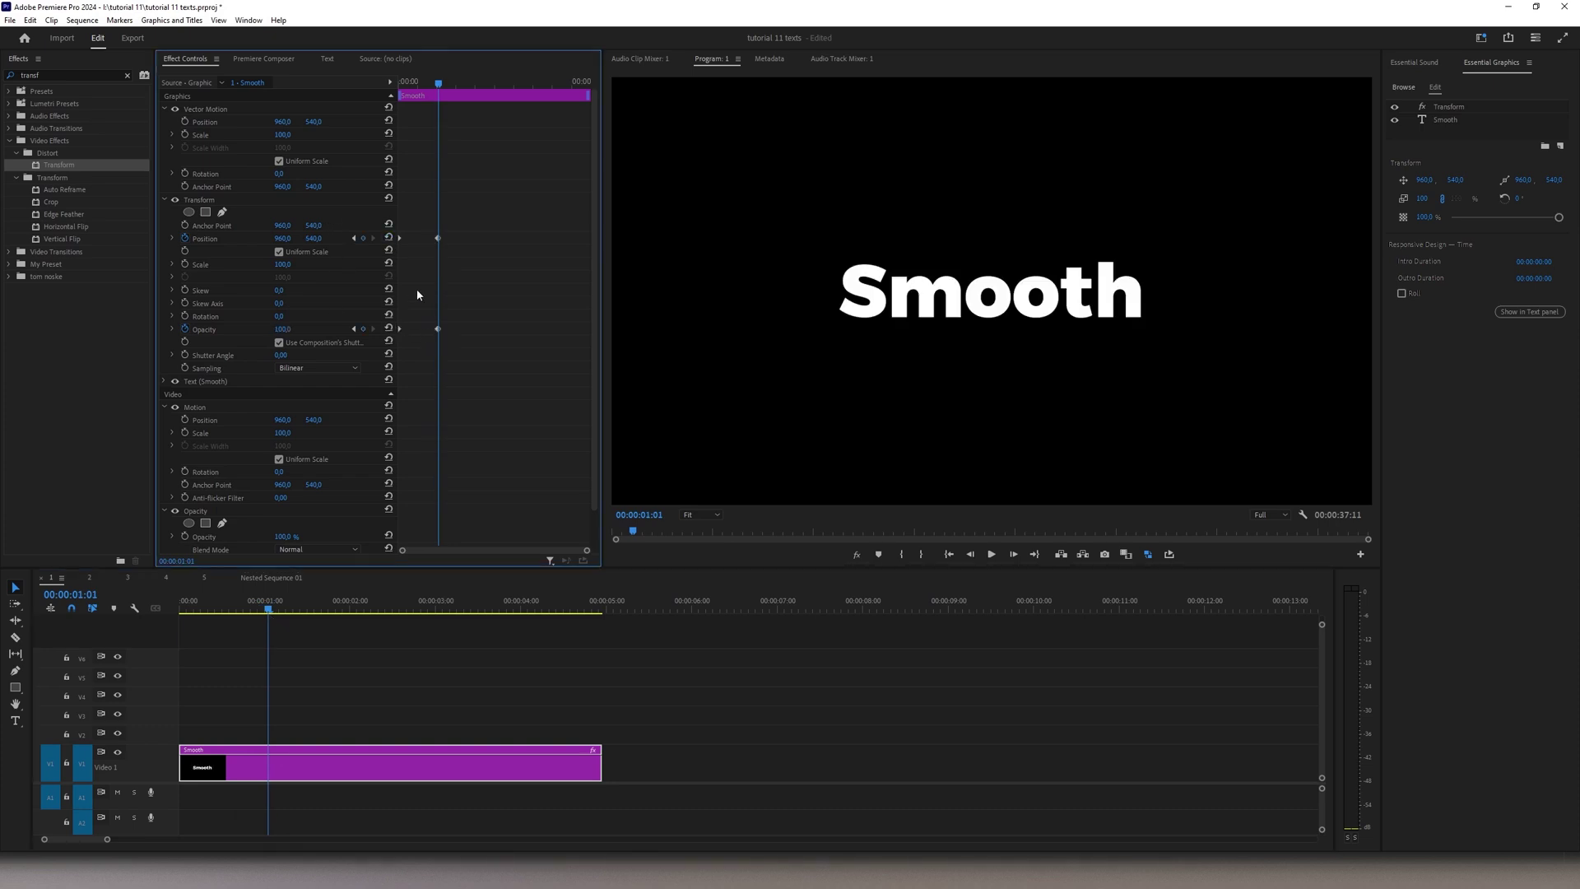
pyautogui.moveTo(491, 206); pyautogui.dragTo(373, 371)
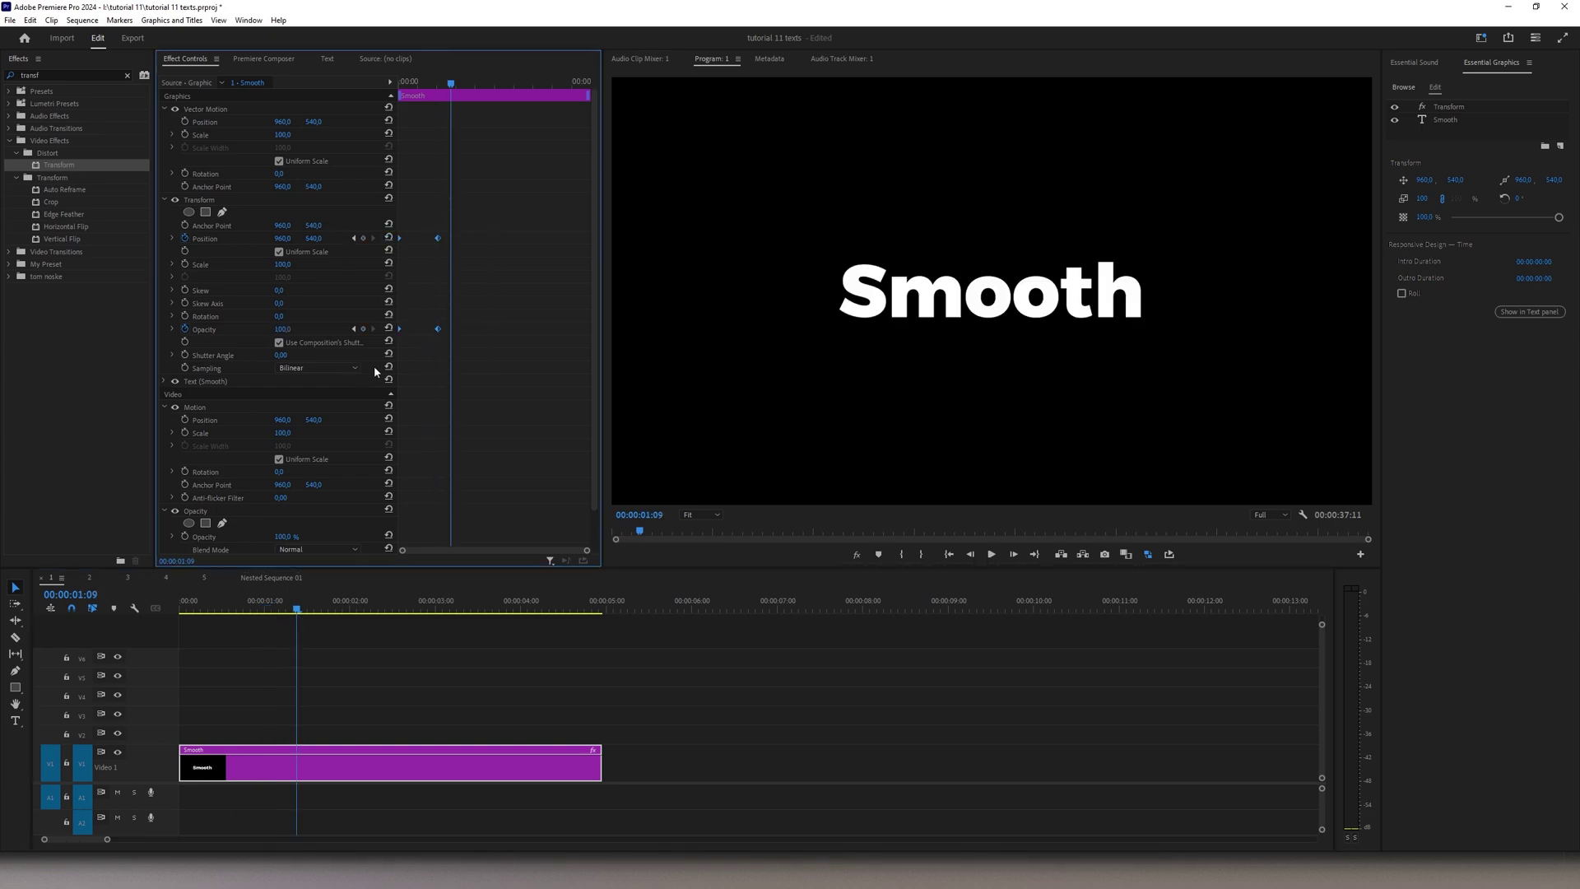
pyautogui.rightClick(439, 333)
pyautogui.moveTo(496, 431)
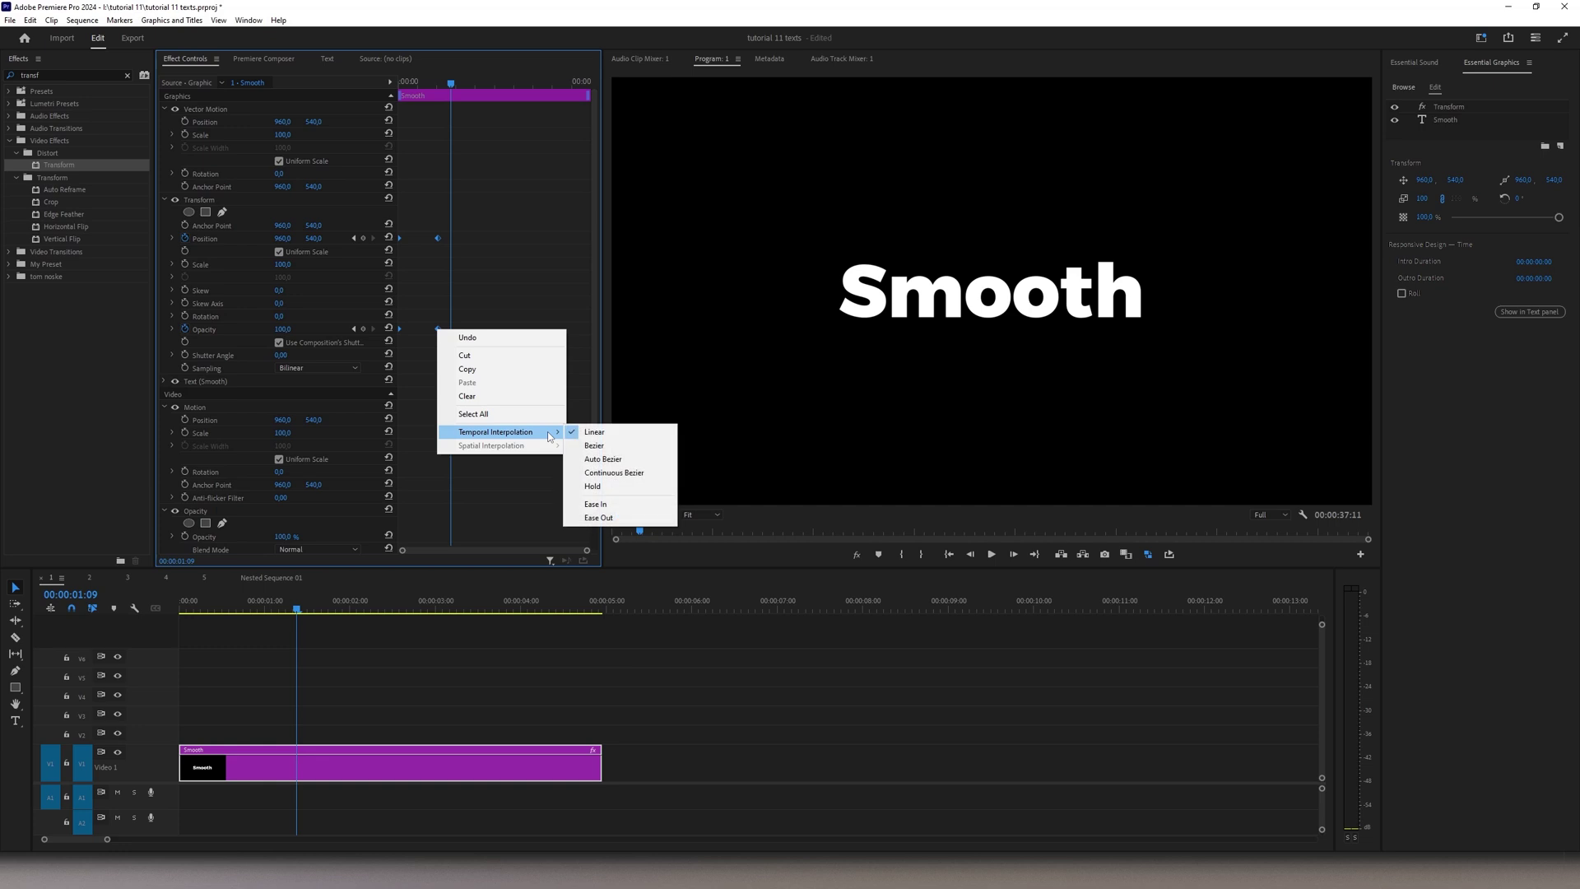
# Apply Ease In and Ease Out to the keyframes and smooth the Opacity speed curve
pyautogui.click(607, 506)
pyautogui.rightClick(438, 330)
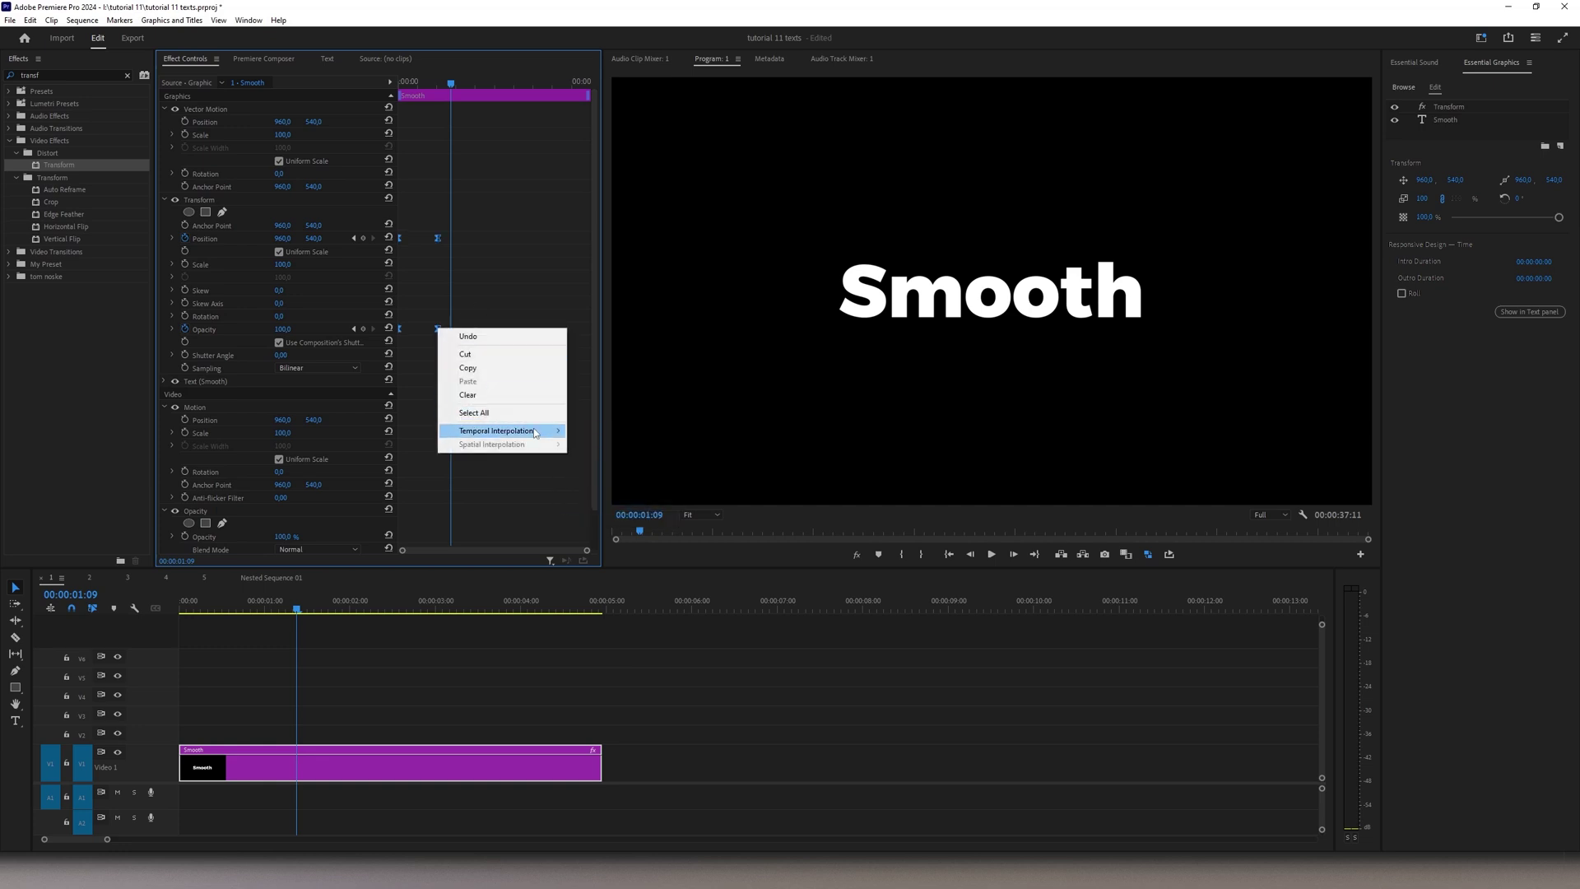
pyautogui.click(599, 518)
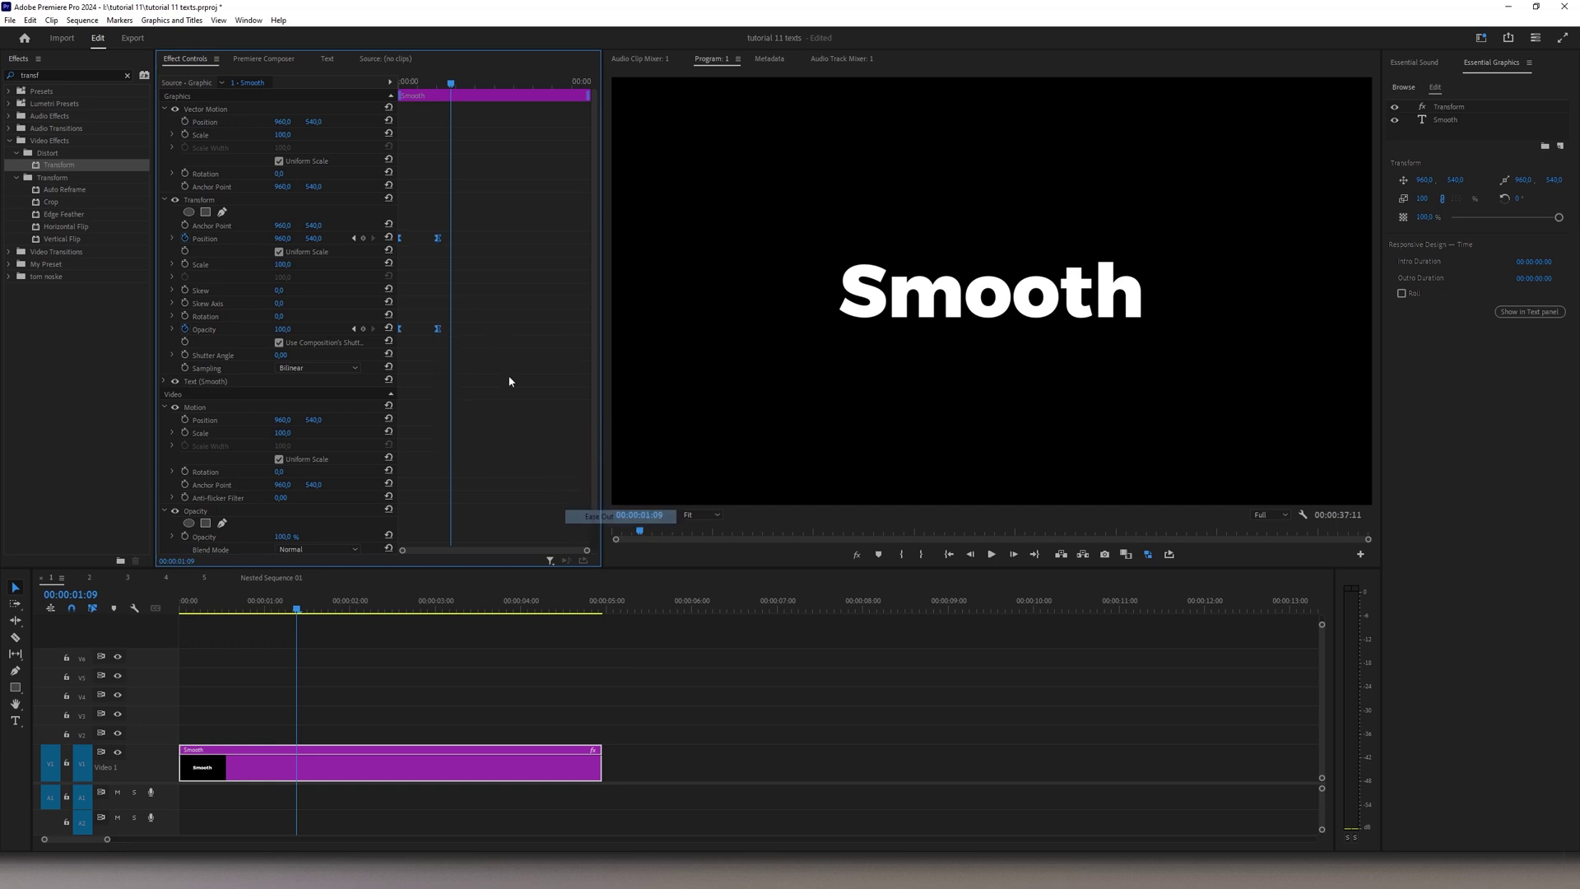
pyautogui.click(172, 238)
pyautogui.click(172, 362)
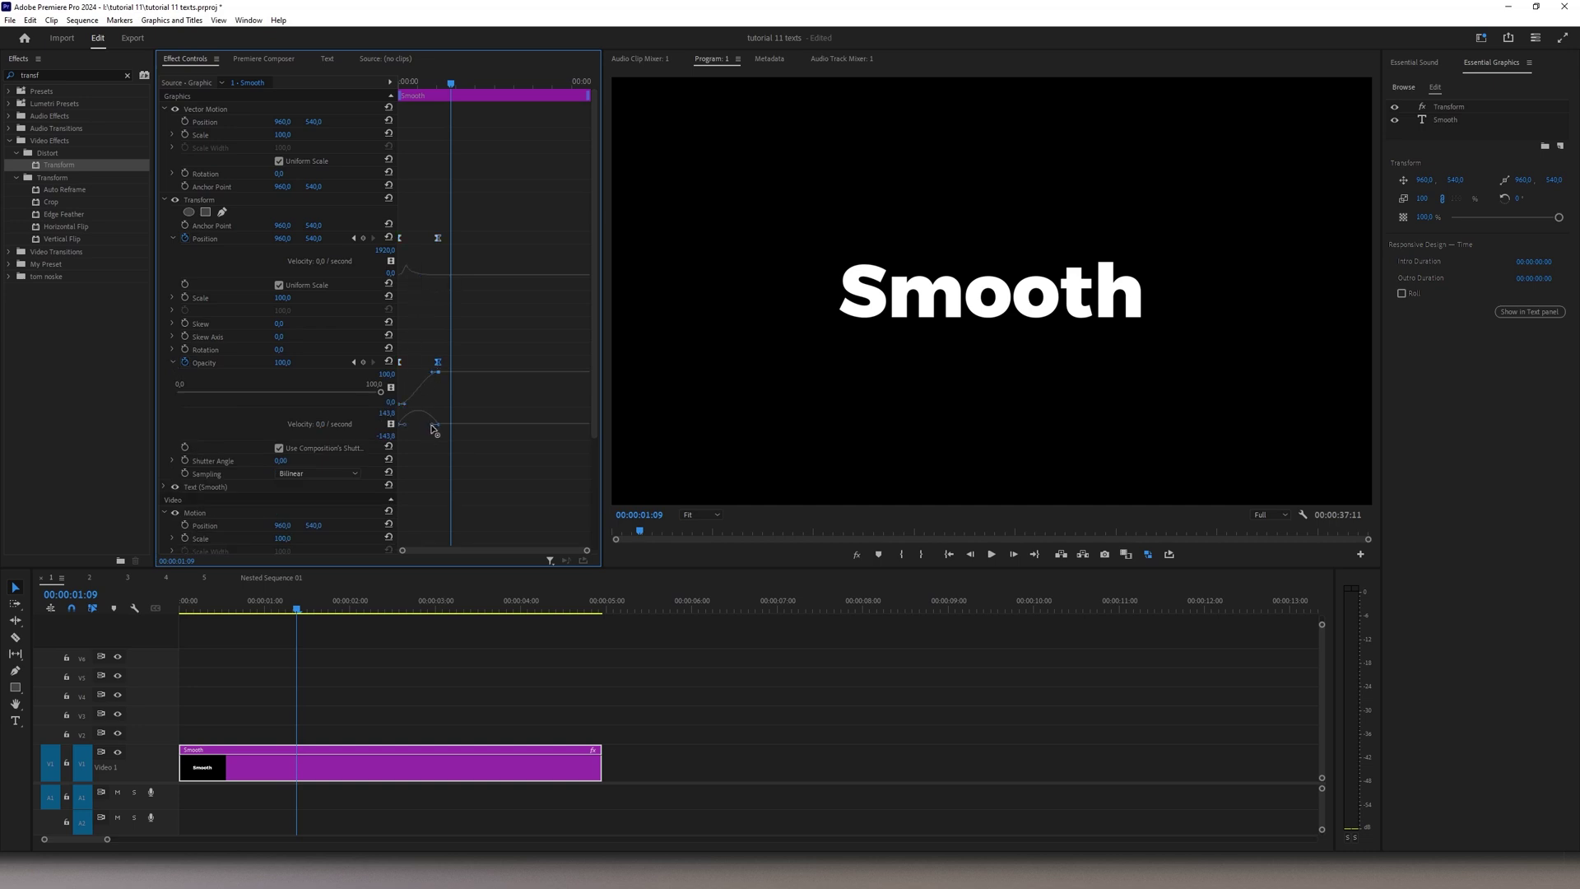
pyautogui.moveTo(431, 425); pyautogui.dragTo(416, 424)
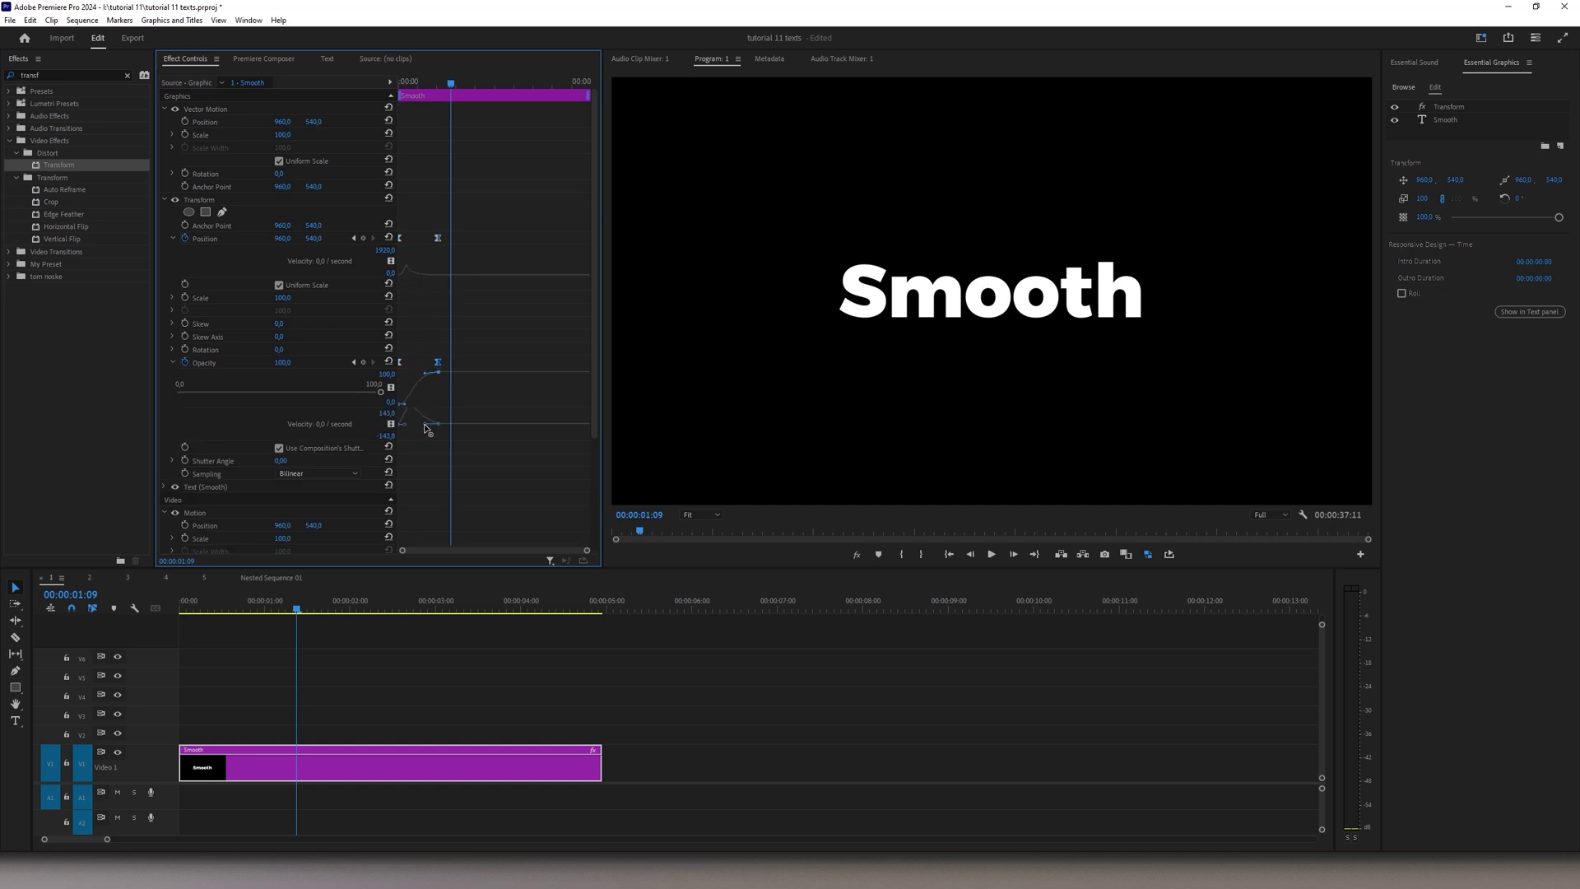
# Turn off Use Composition's Shutter Angle for motion blur and preview the slide-in from the start
pyautogui.click(280, 448)
pyautogui.moveTo(202, 609); pyautogui.dragTo(159, 610)
pyautogui.press('space')
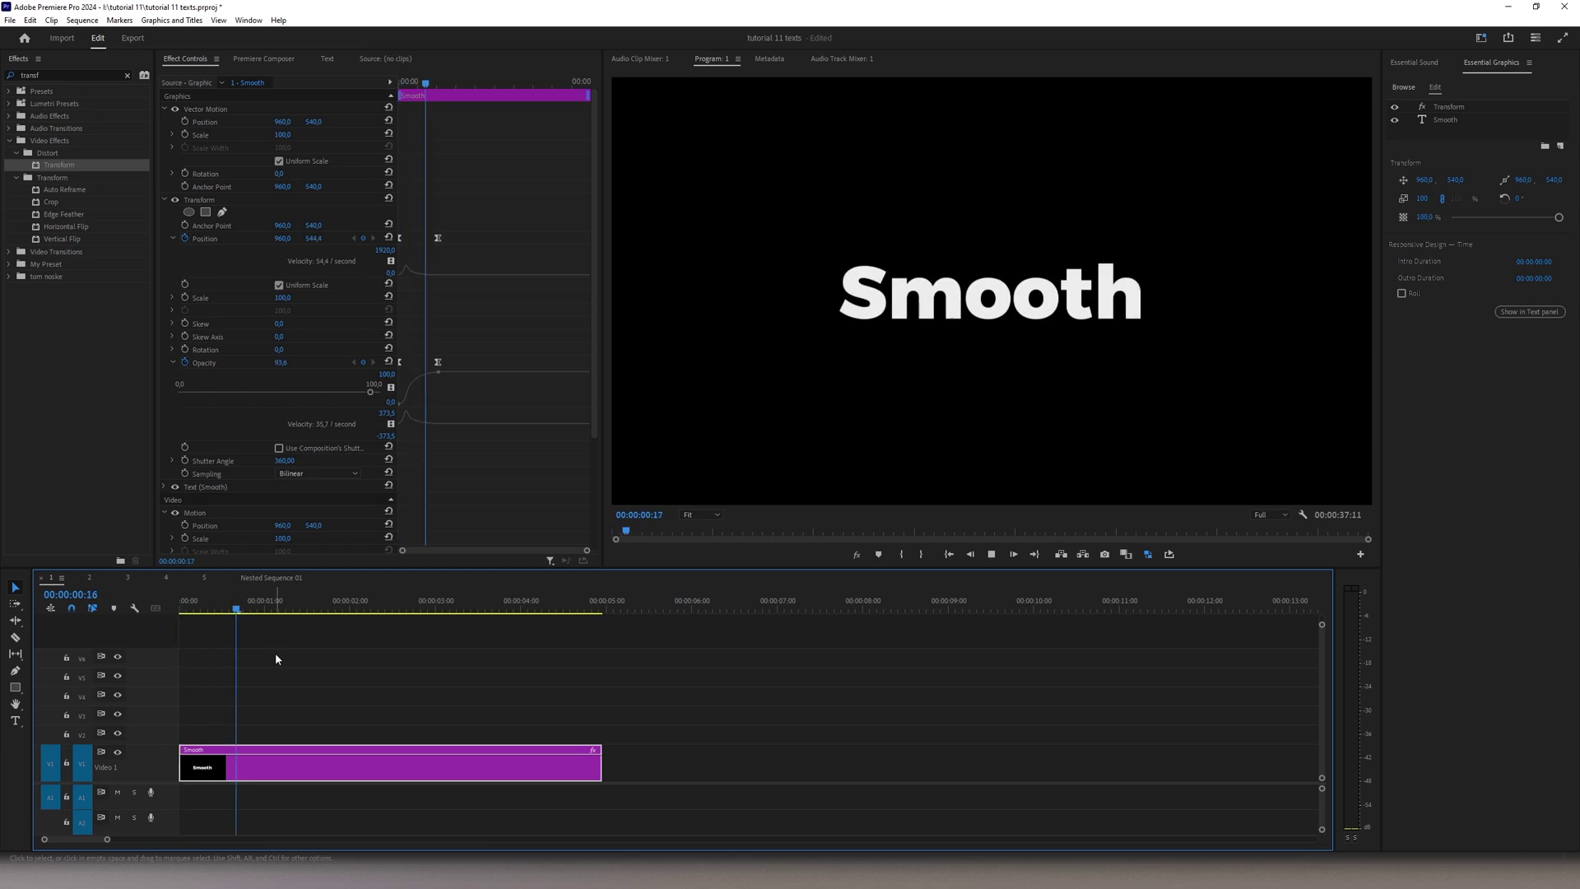
pyautogui.rightClick(216, 769)
# Nest the Smooth clip, add Crop to the nest, and Alt-drag copies onto V2–V6
pyautogui.click(274, 462)
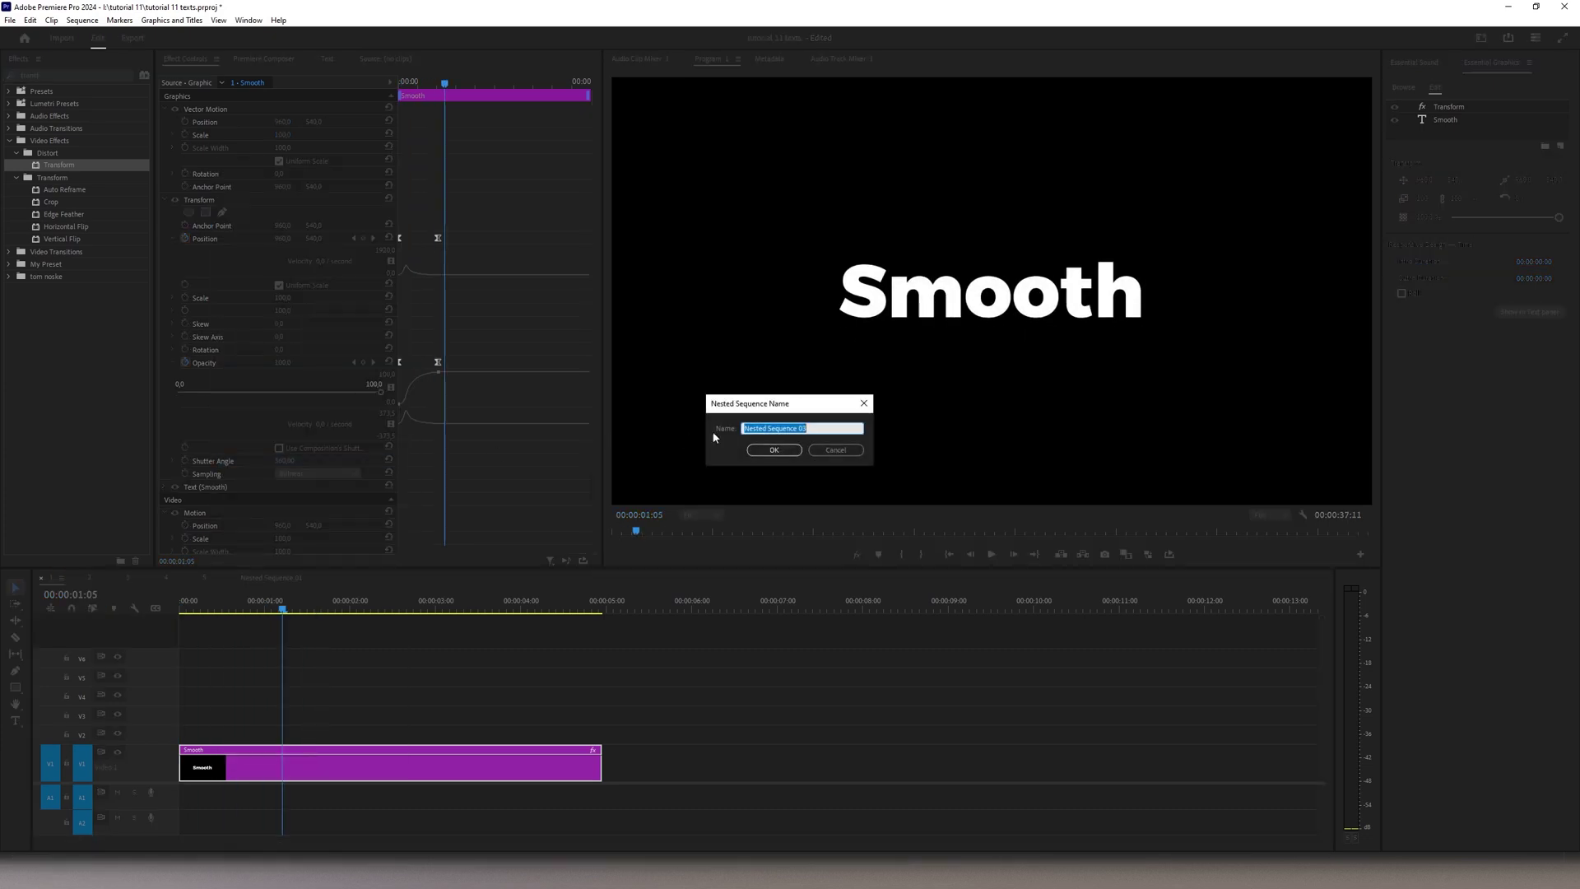
pyautogui.click(772, 449)
pyautogui.moveTo(51, 164); pyautogui.dragTo(241, 767)
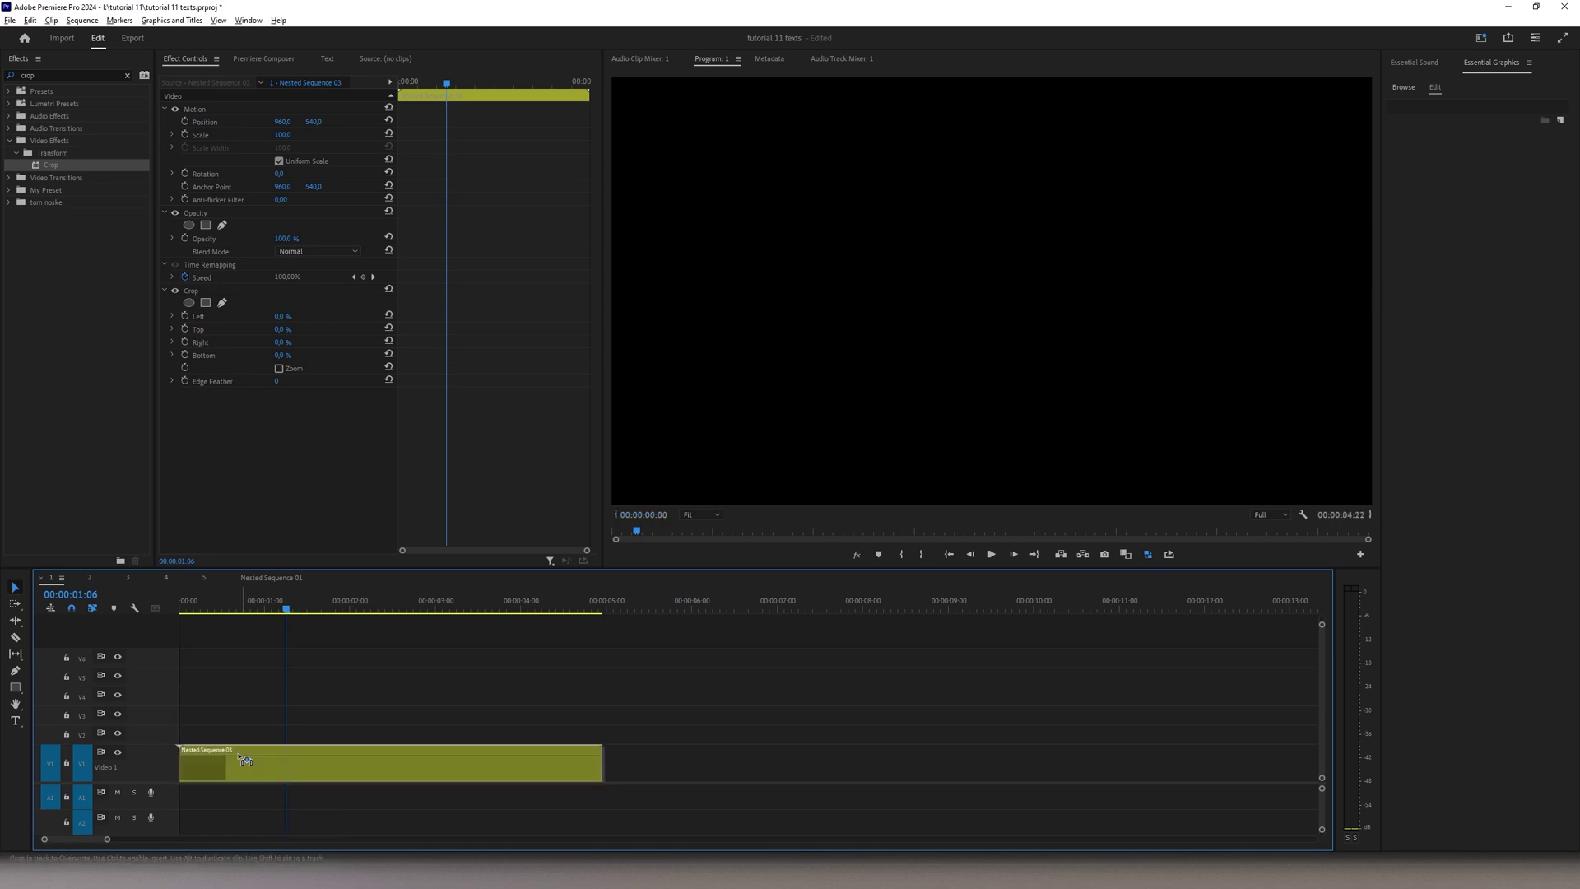
pyautogui.moveTo(241, 774); pyautogui.dragTo(233, 660)
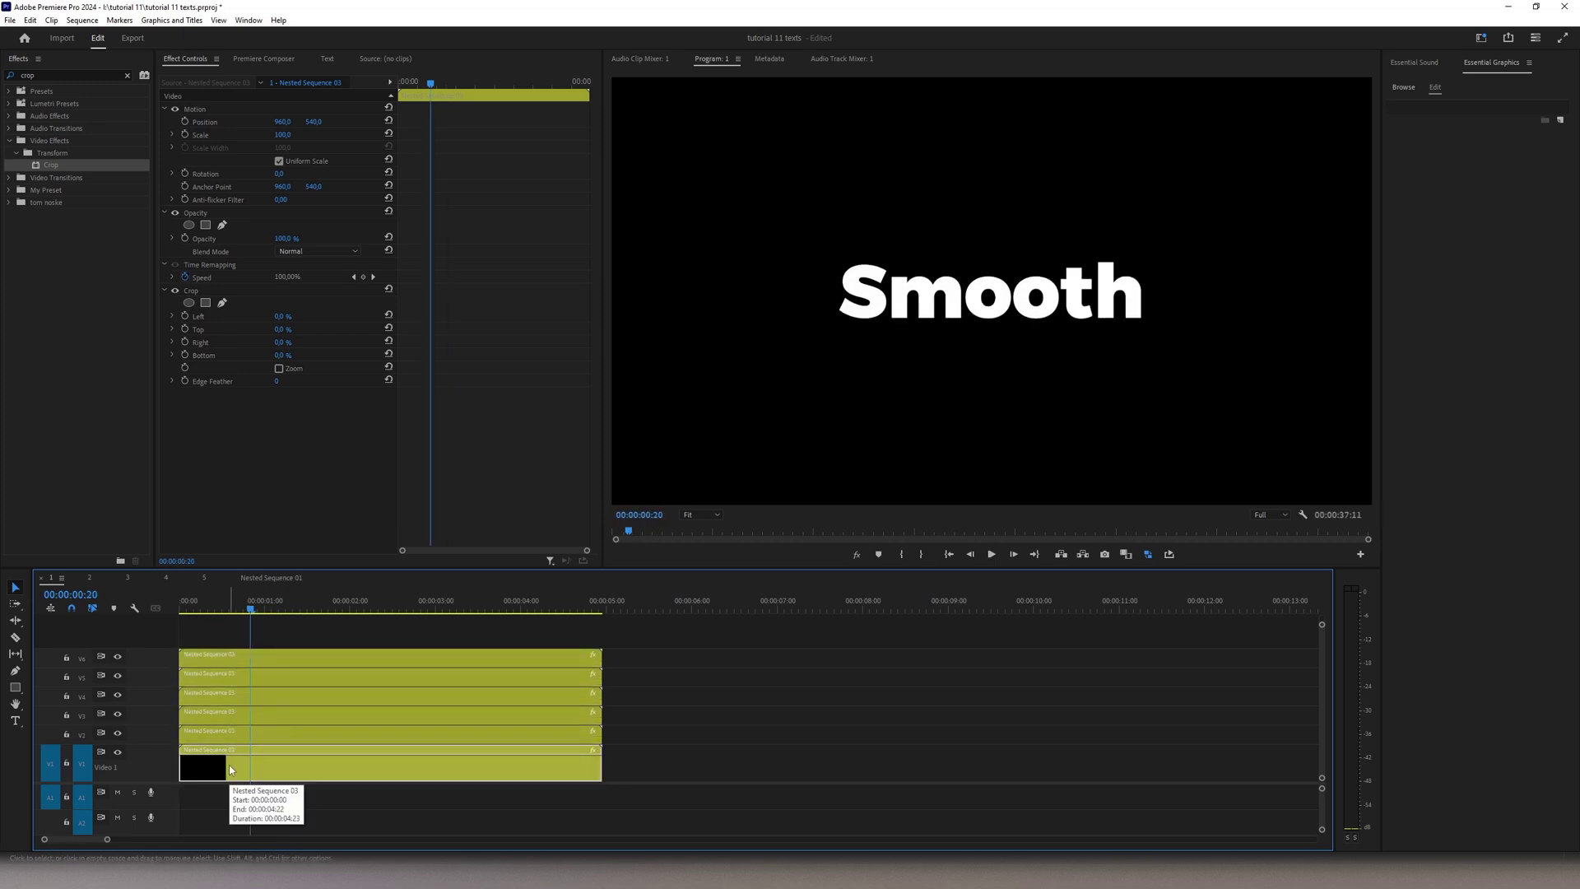
# Crop the first copy to a narrow vertical slice from 29.7% left, then select the upper copies
pyautogui.click(704, 295)
pyautogui.moveTo(613, 289); pyautogui.dragTo(837, 329)
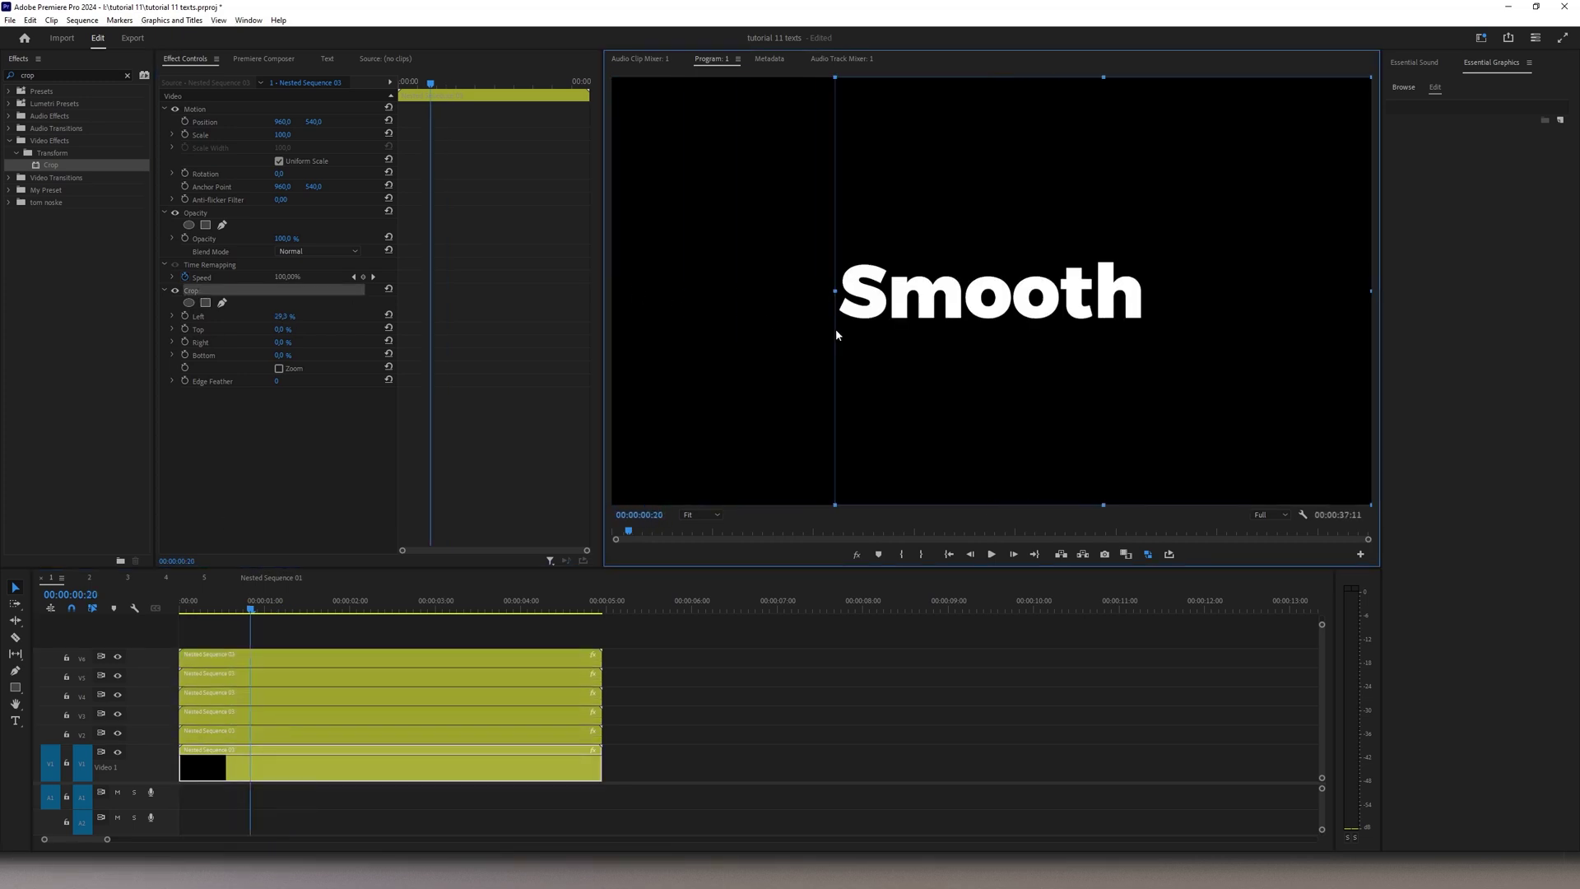
pyautogui.moveTo(1370, 290); pyautogui.dragTo(889, 356)
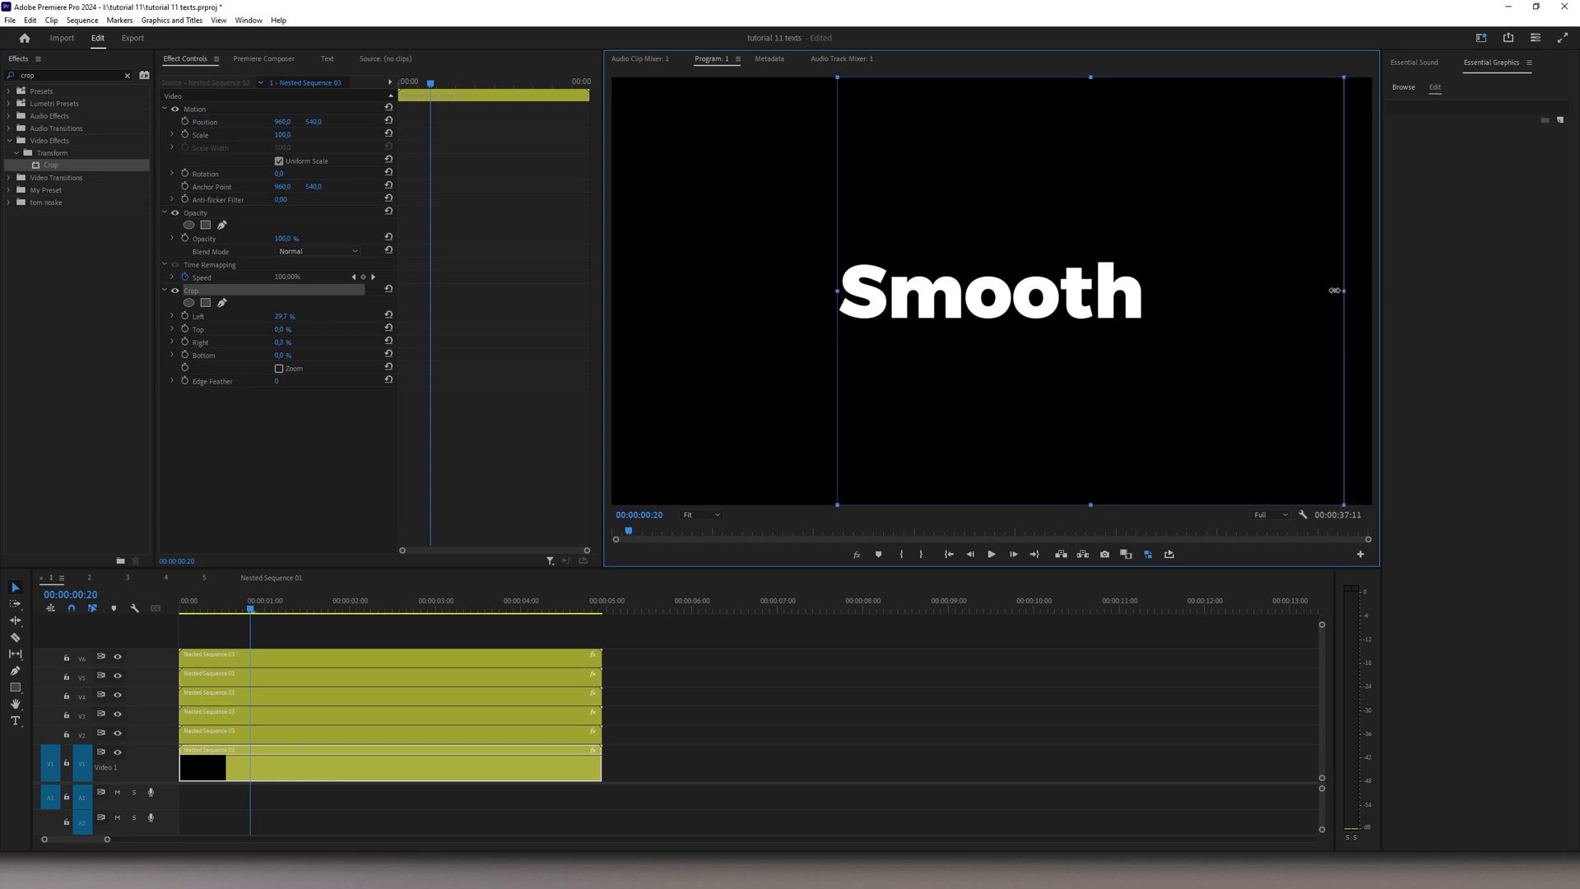
pyautogui.hotkey('ctrl', 'Up')
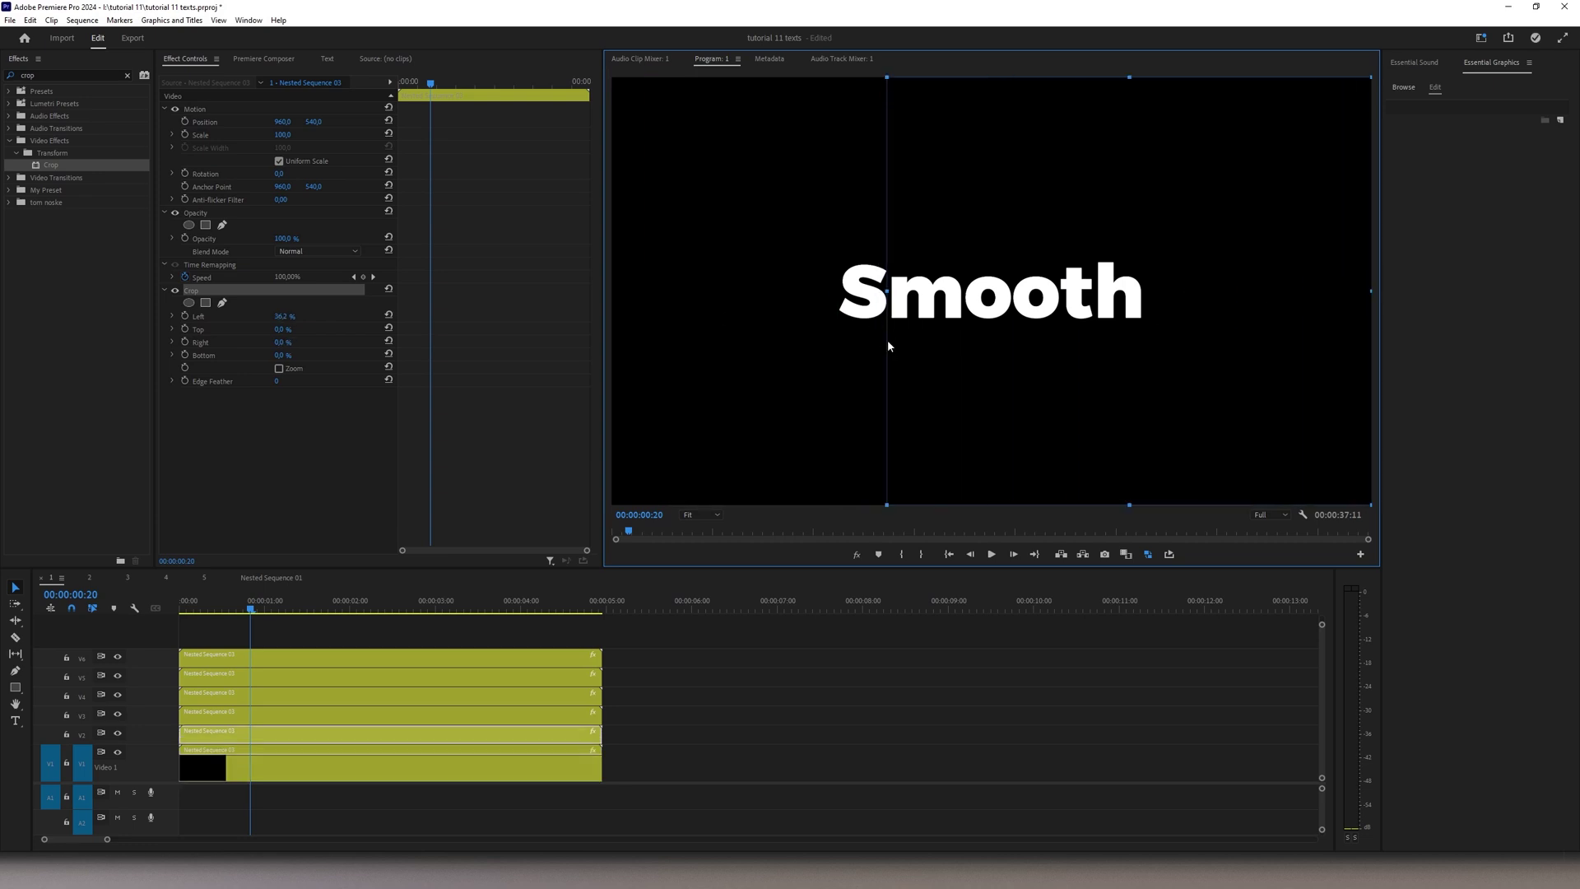
pyautogui.hotkey('ctrl', 'Up')
pyautogui.hotkey('ctrl', 'Up')
pyautogui.hotkey('ctrl', 'Up')
pyautogui.click(1119, 346)
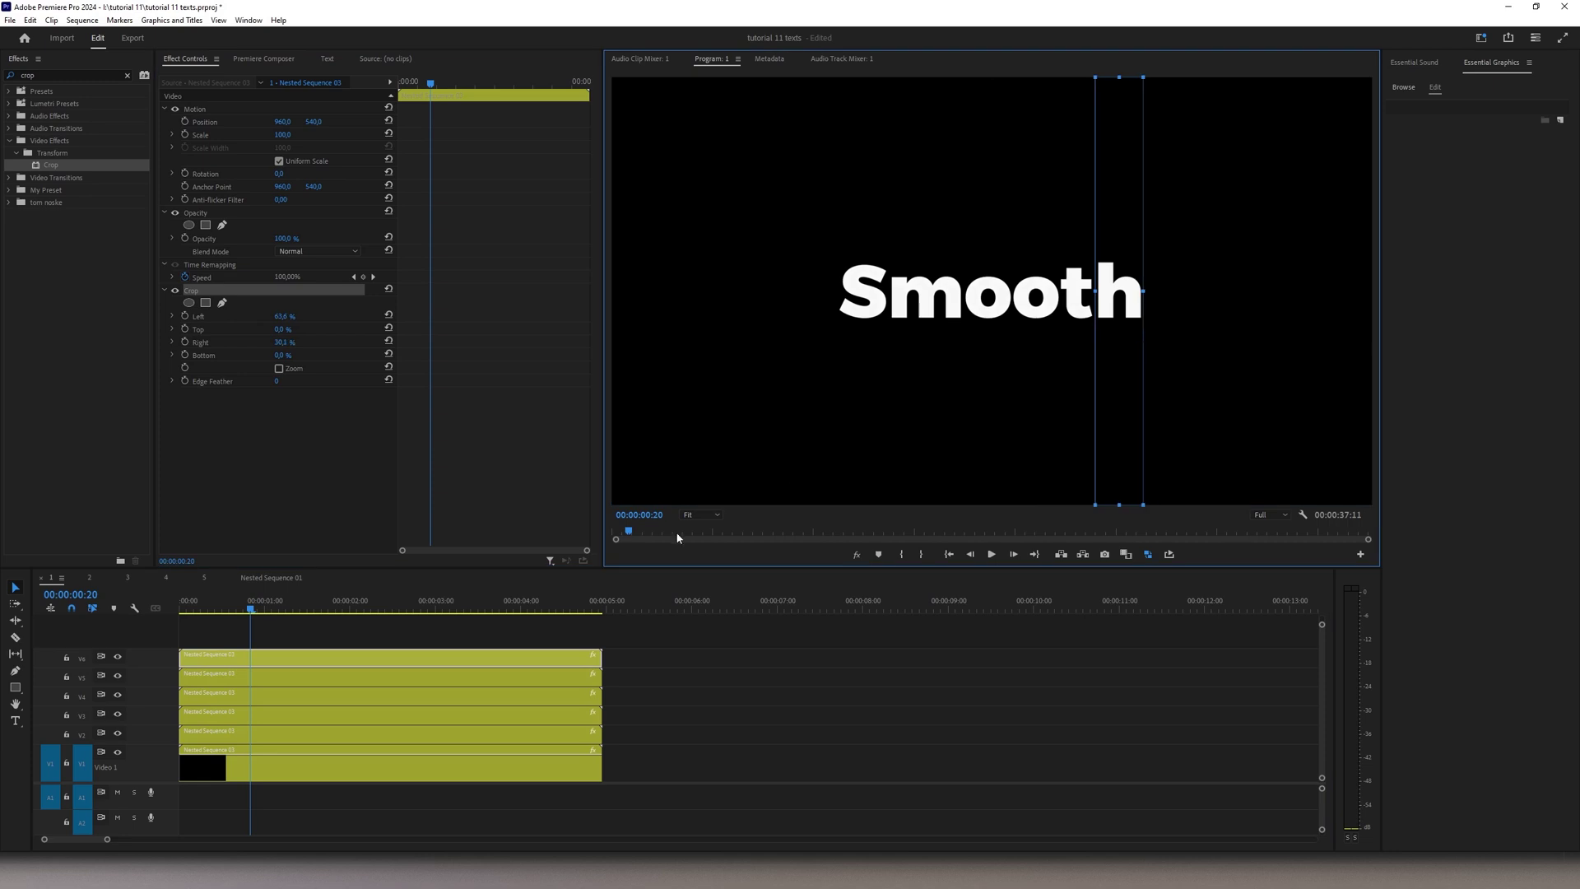
# Shift the second copy a few frames later and play the staggered slice reveal
pyautogui.click(171, 620)
pyautogui.press('Home')
pyautogui.press('Right')
pyautogui.press('Right')
pyautogui.press('Right')
pyautogui.moveTo(225, 738); pyautogui.dragTo(290, 666)
pyautogui.press('Right')
pyautogui.press('Right')
pyautogui.press('Right')
pyautogui.press('Right')
pyautogui.press('Right')
pyautogui.press('Right')
pyautogui.press('Right')
pyautogui.press('Home')
pyautogui.press('space')
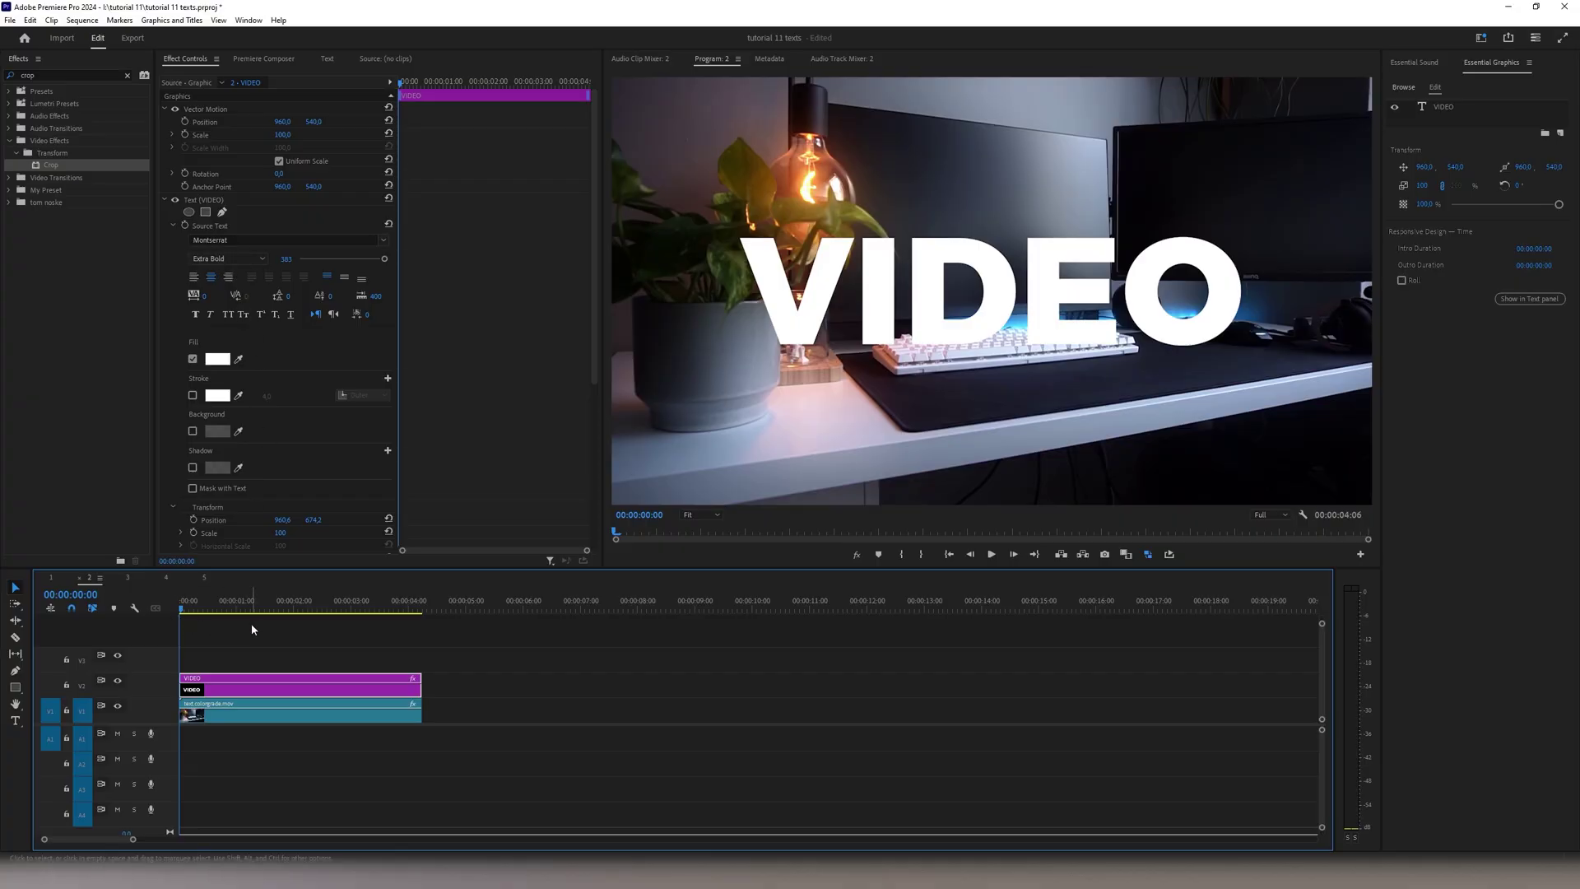
# Shrink the desk footage inside the frame and nest it
pyautogui.moveTo(183, 609); pyautogui.dragTo(260, 611)
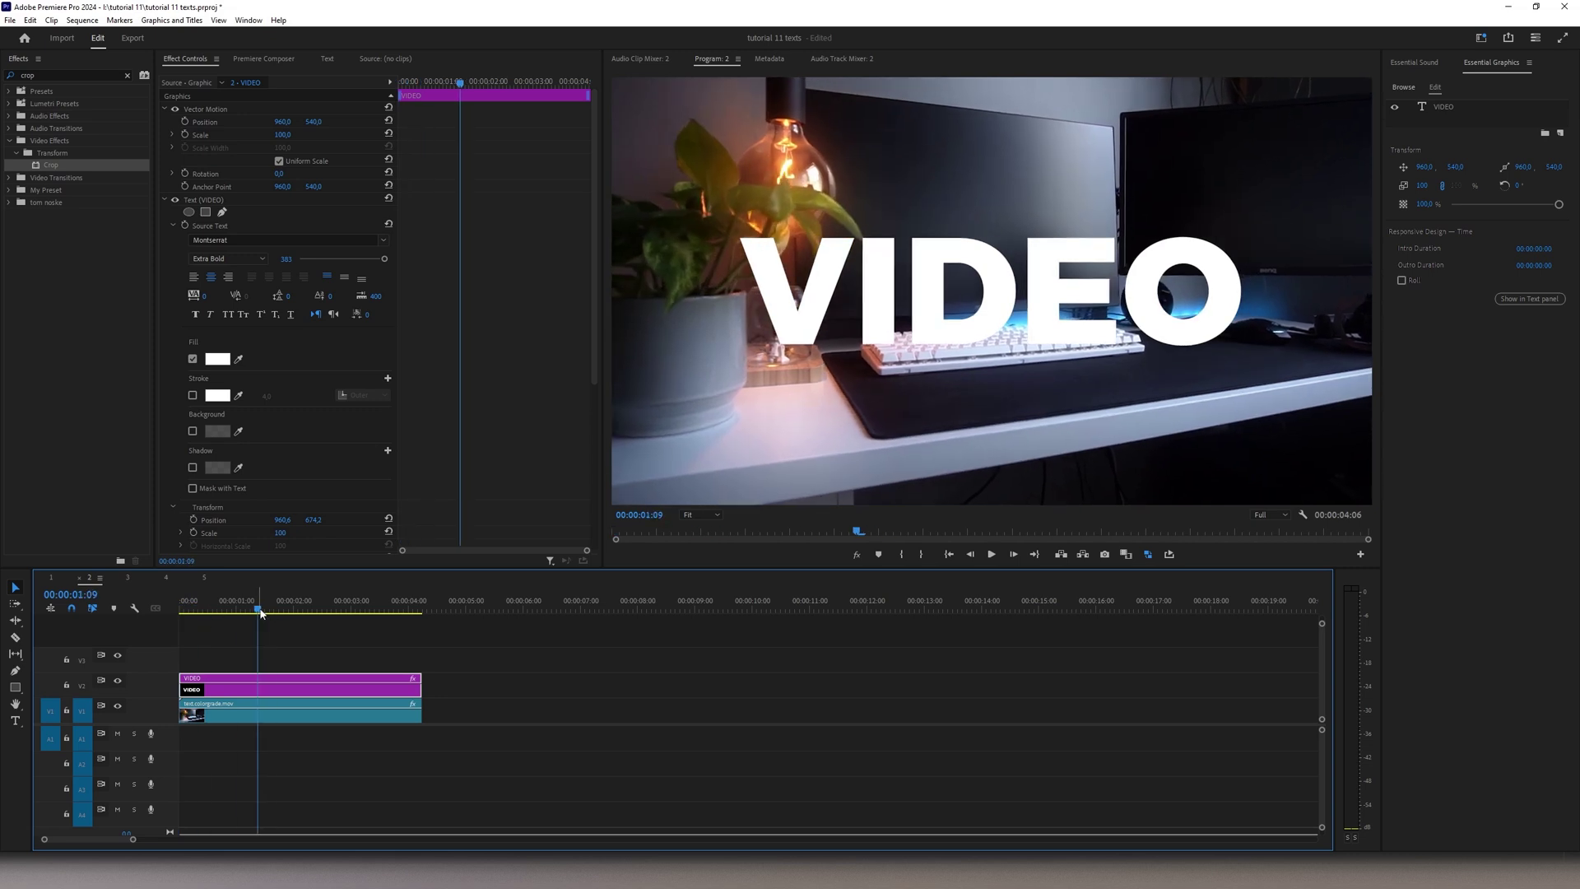
pyautogui.click(247, 713)
pyautogui.moveTo(280, 134); pyautogui.dragTo(247, 134)
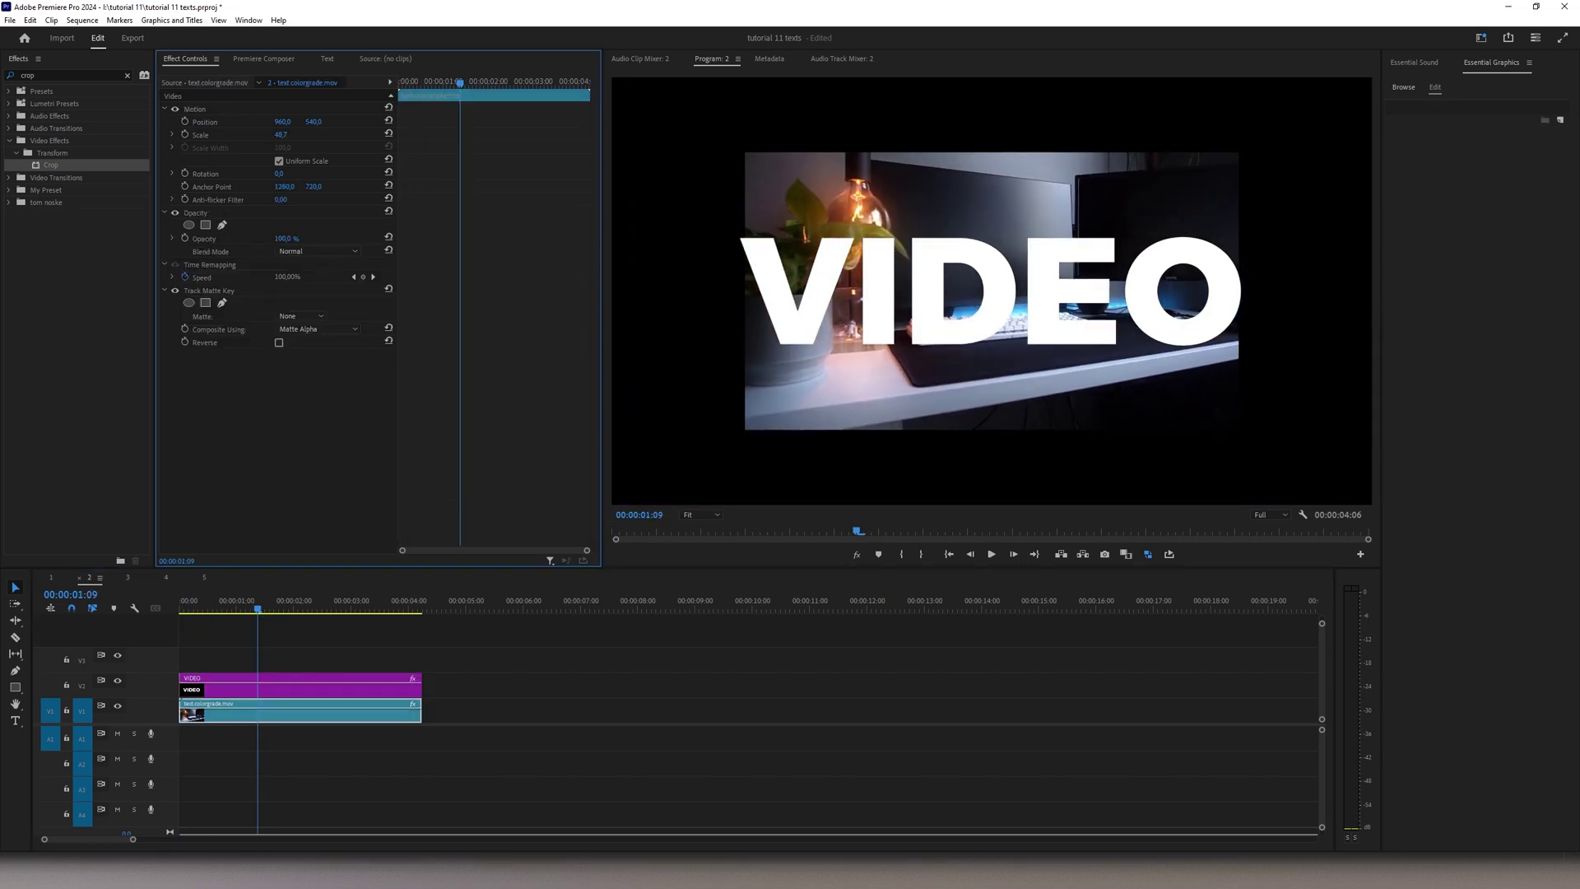
pyautogui.rightClick(277, 709)
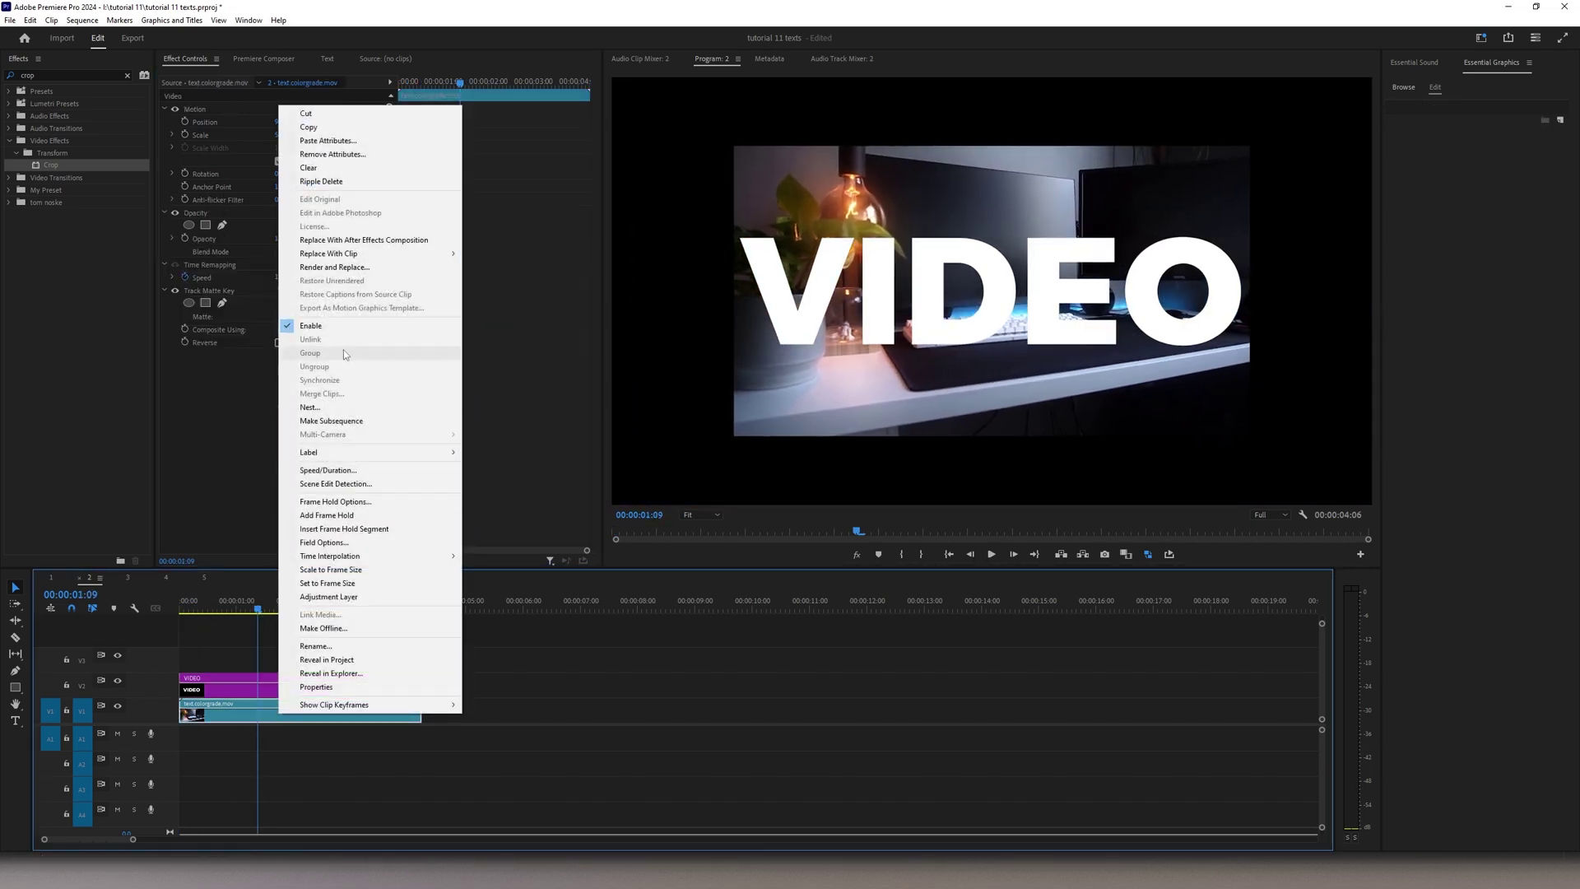
pyautogui.click(329, 405)
pyautogui.press('Return')
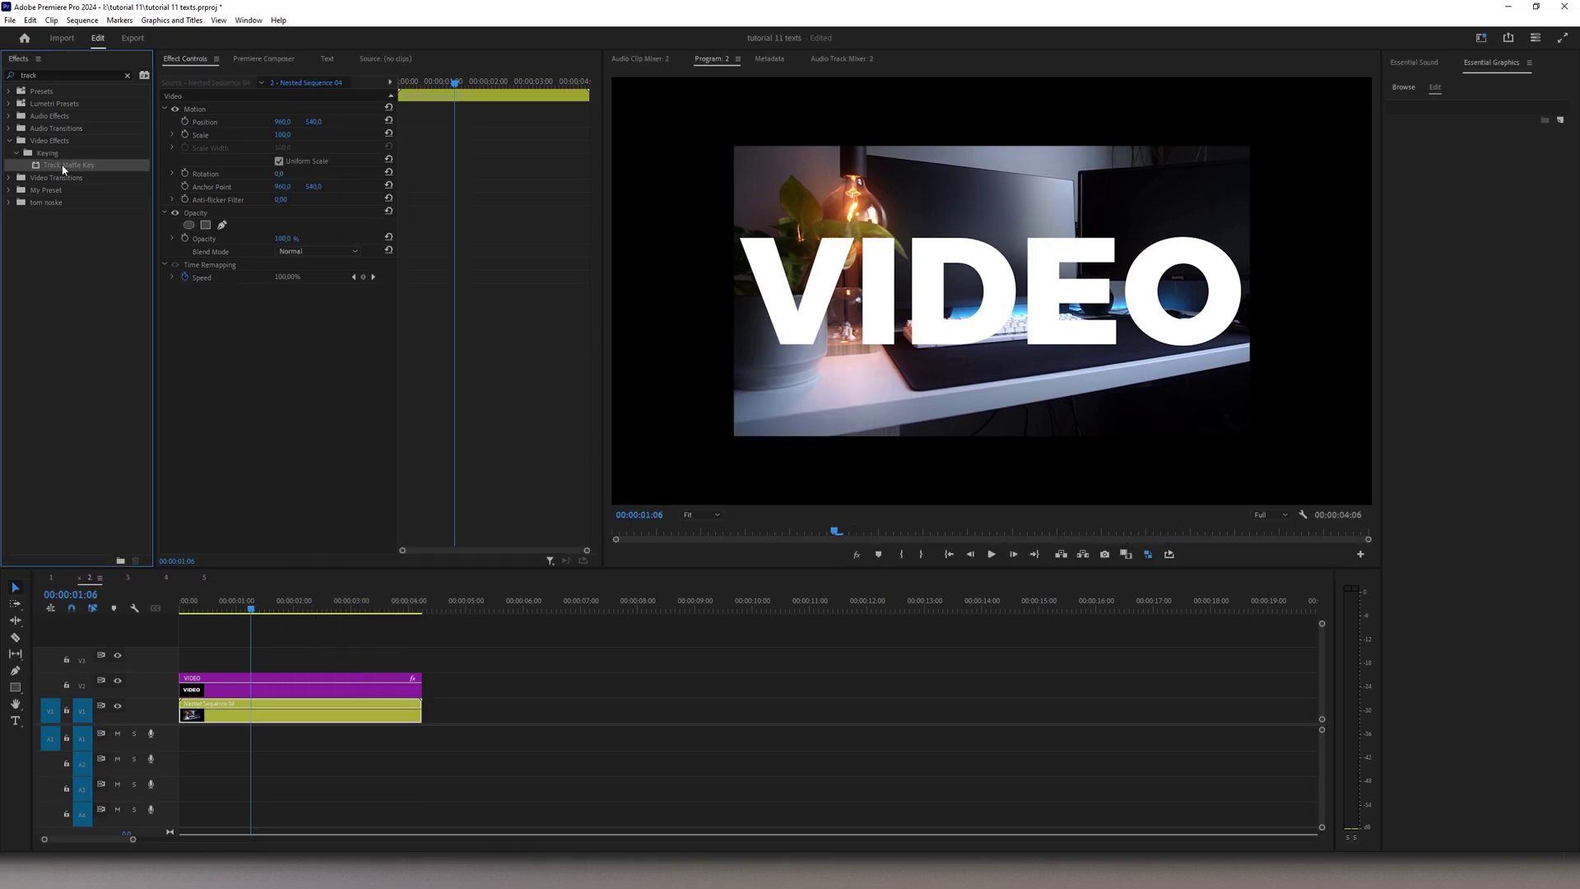
# Apply Track Matte Key to the nested footage with Video 2 as the matte, then play it back
pyautogui.moveTo(62, 169); pyautogui.dragTo(242, 716)
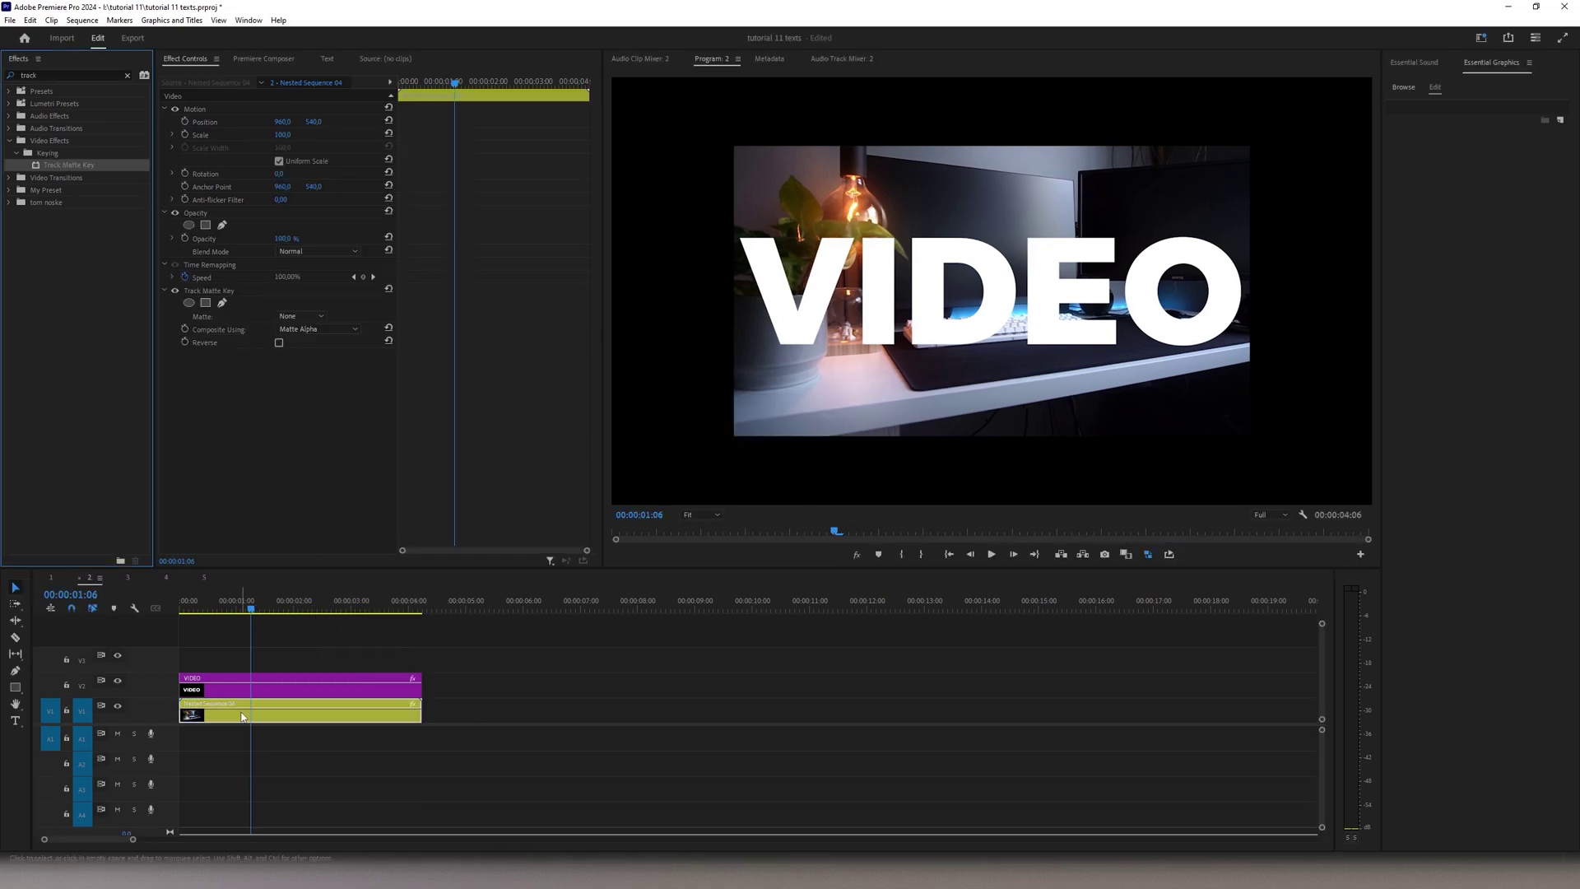
pyautogui.click(321, 317)
pyautogui.click(314, 355)
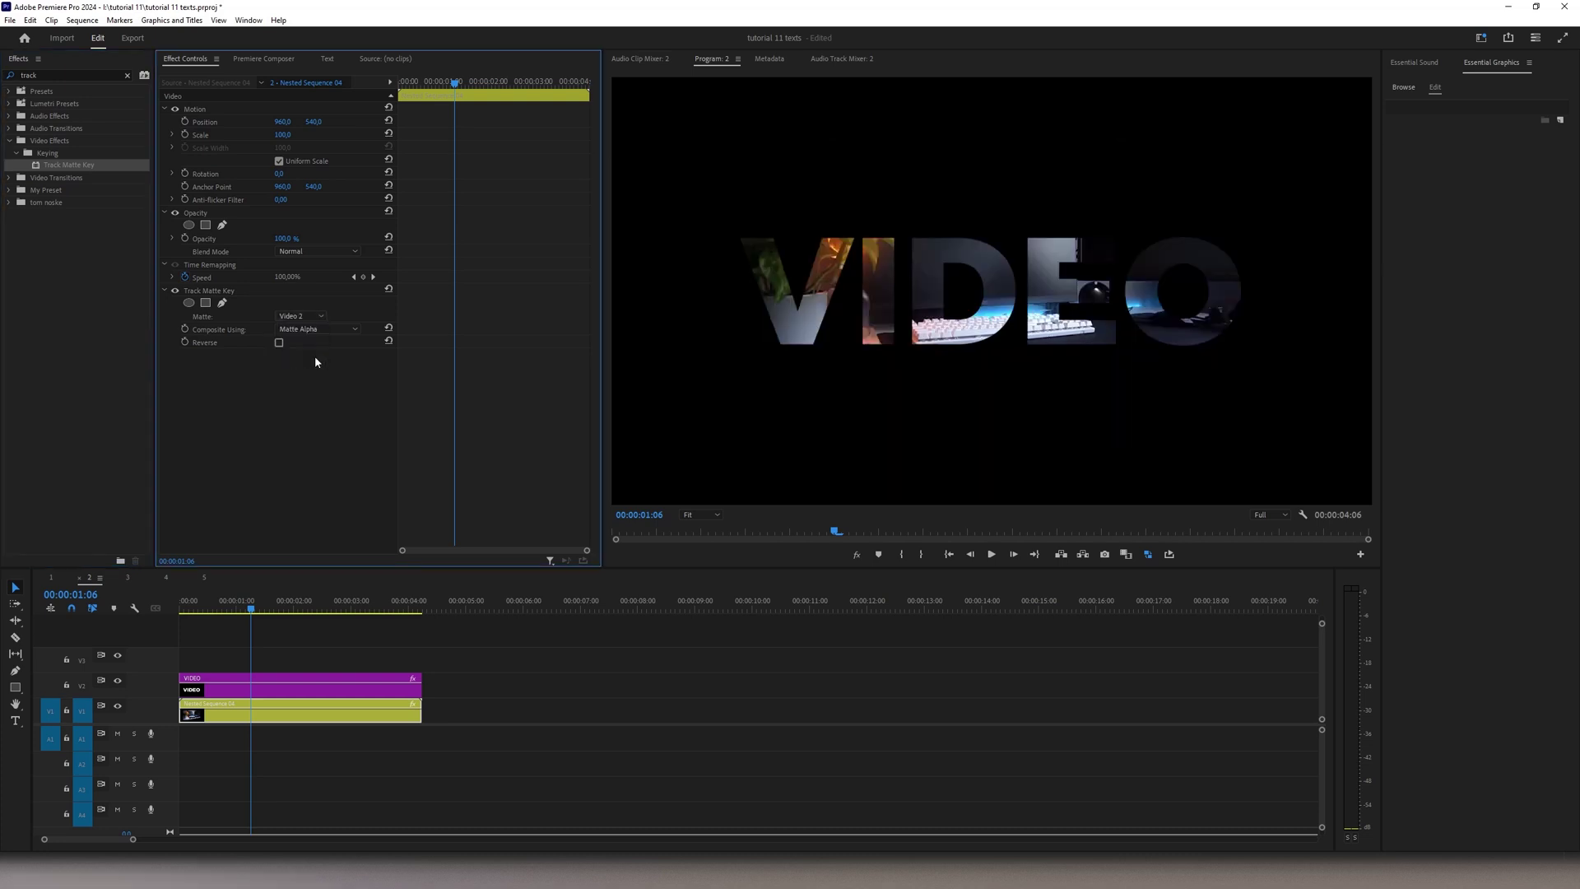
pyautogui.click(169, 612)
pyautogui.press('space')
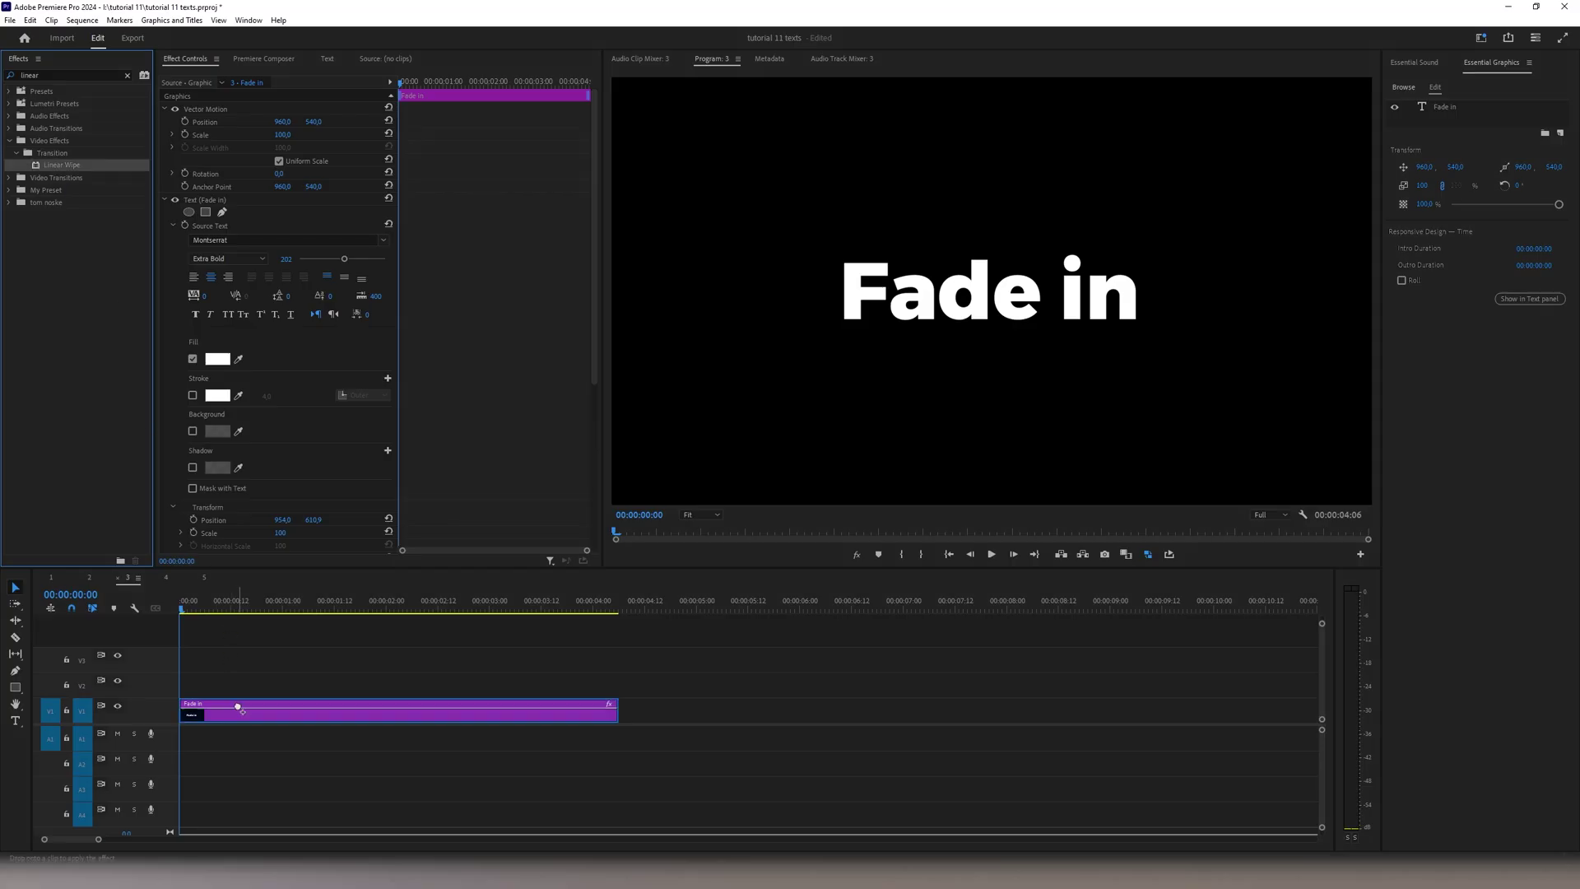
# Add a second Linear Wipe and keyframe the first wipe's completion from 100% to 0% by two seconds
pyautogui.moveTo(165, 461); pyautogui.dragTo(215, 714)
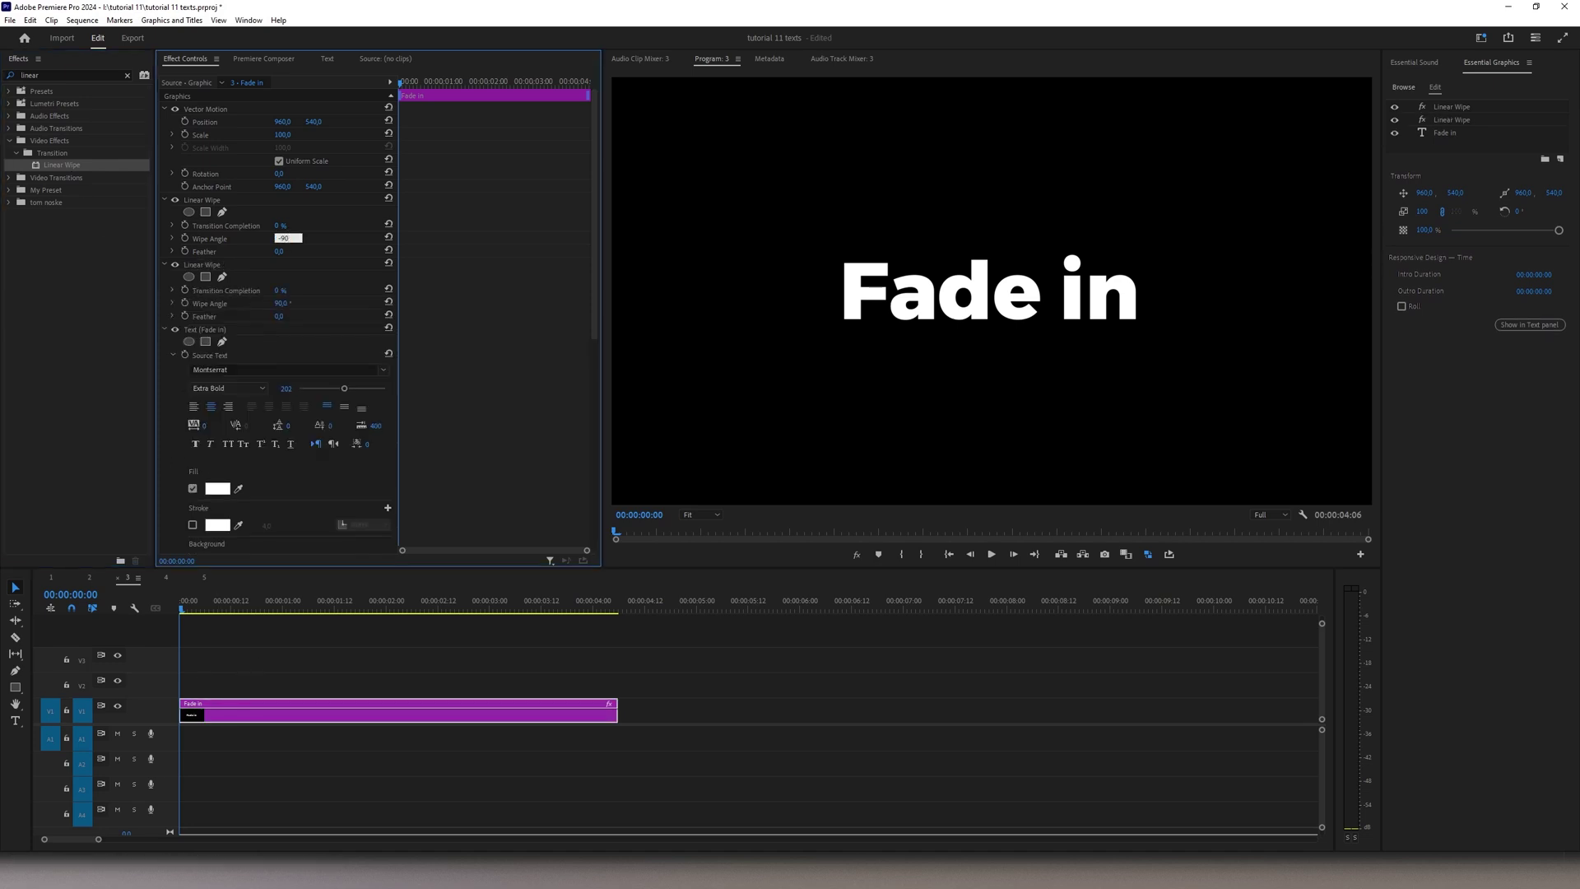
pyautogui.click(281, 251)
pyautogui.press('Right')
pyautogui.press('Right')
pyautogui.click(185, 225)
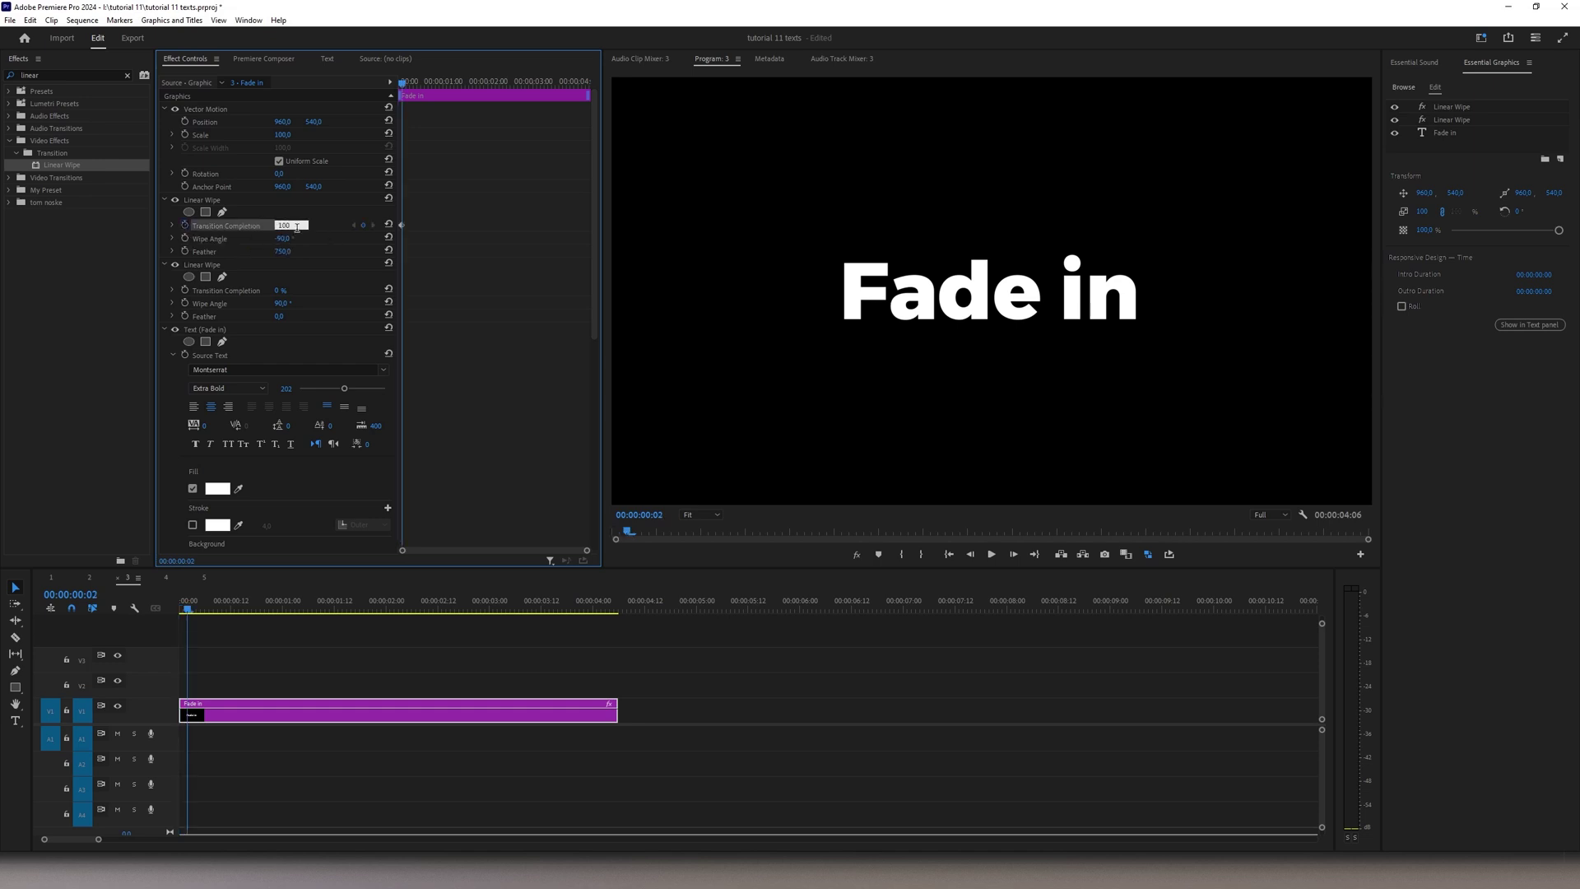
pyautogui.press('Return')
pyautogui.moveTo(283, 621)
pyautogui.mouseDown()
pyautogui.moveTo(399, 636)
pyautogui.moveTo(372, 579)
pyautogui.mouseUp()
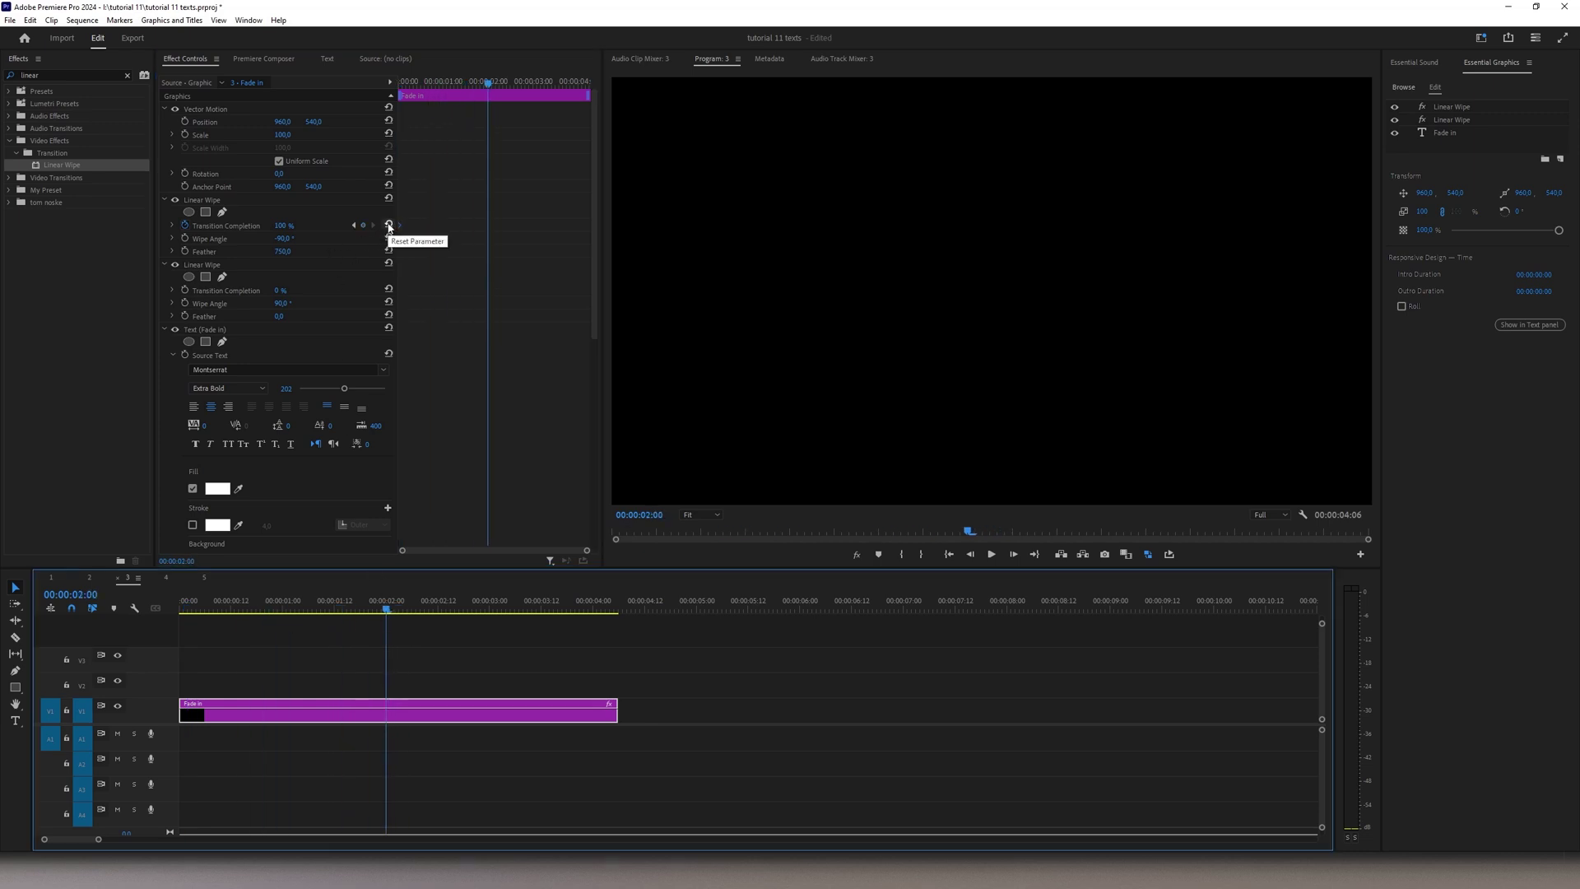
pyautogui.click(389, 225)
# Give the second wipe feather 750, keyframe its completion to 99% at four seconds, and preview
pyautogui.click(290, 315)
pyautogui.write('750')
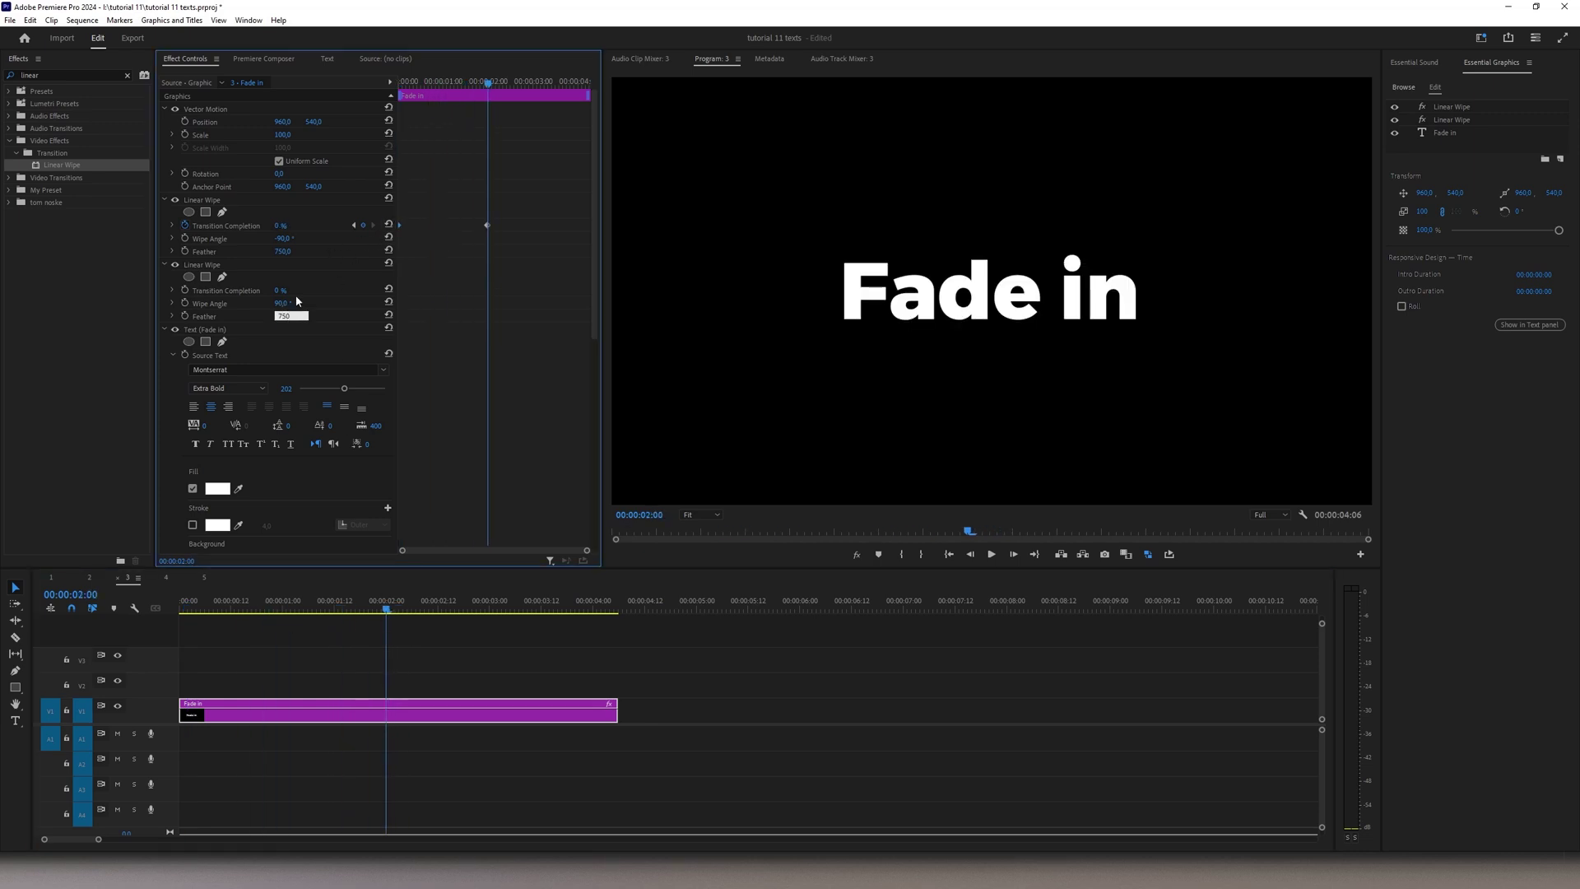
pyautogui.click(289, 289)
pyautogui.click(185, 290)
pyautogui.moveTo(389, 613); pyautogui.dragTo(593, 611)
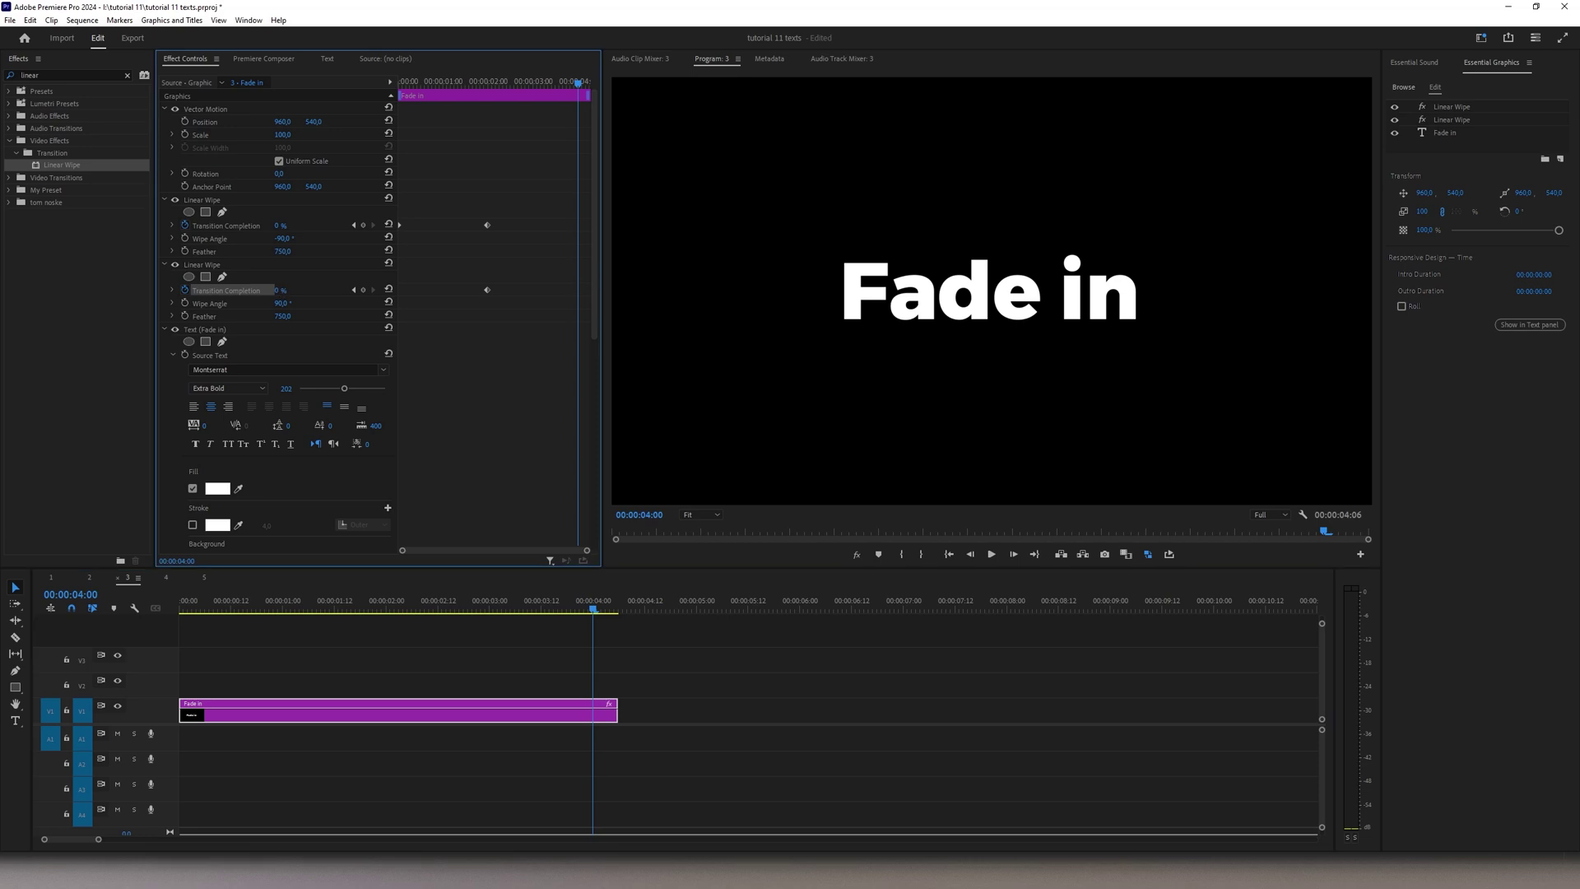
pyautogui.moveTo(279, 290); pyautogui.dragTo(346, 290)
pyautogui.click(314, 646)
pyautogui.press('Home')
pyautogui.press('space')
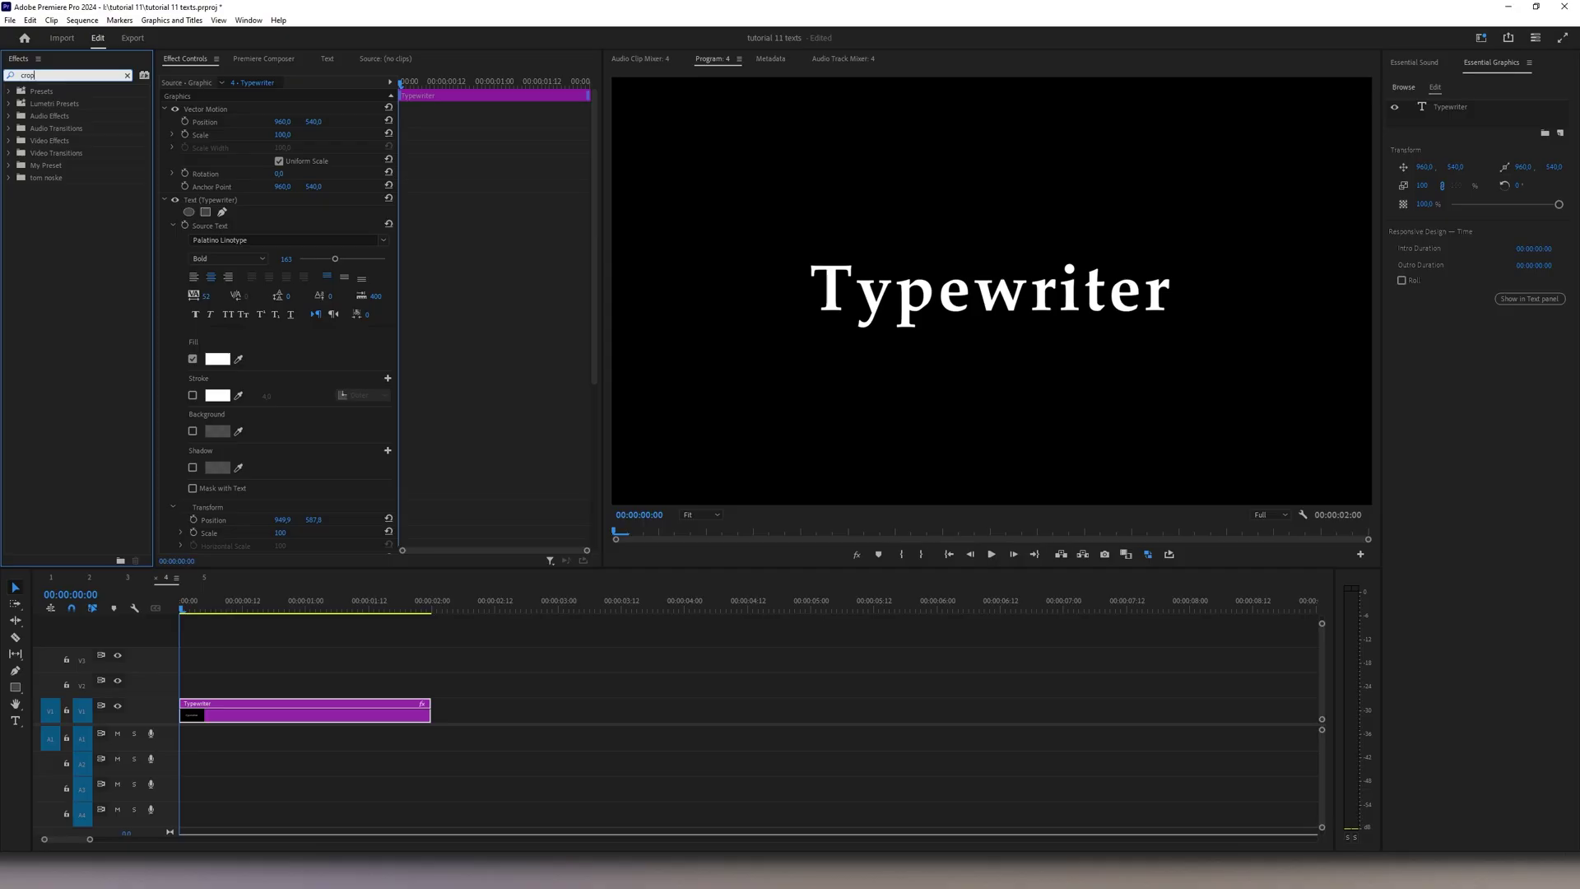
# Apply Crop to Typewriter, keyframing Right from 100% at the start to 0% near 18 frames, then play
pyautogui.click(55, 167)
pyautogui.moveTo(55, 167); pyautogui.dragTo(239, 710)
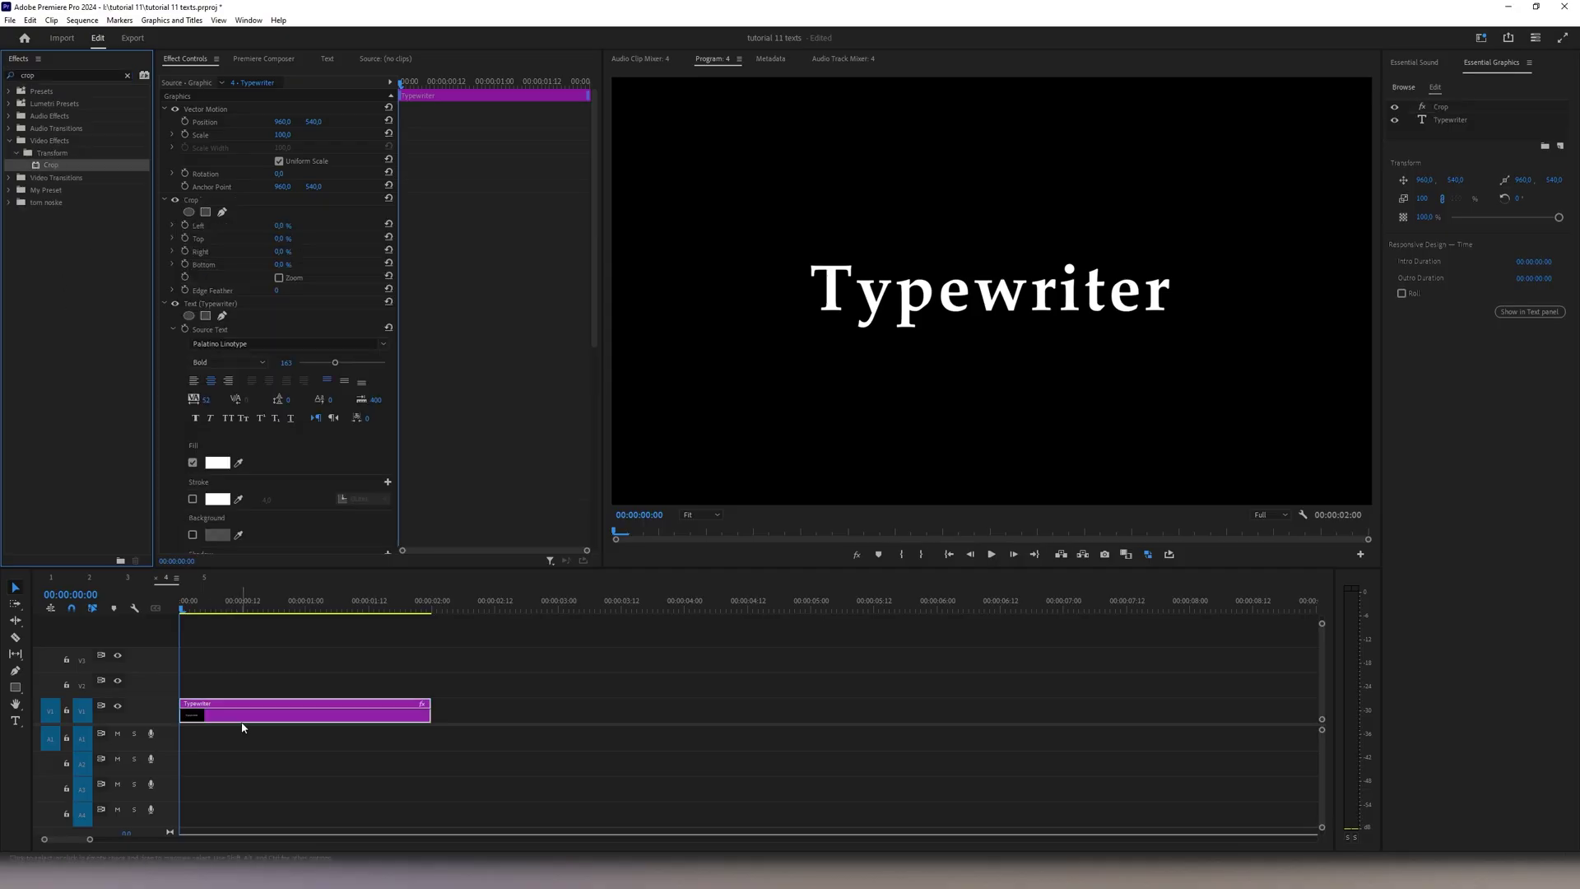
pyautogui.click(201, 251)
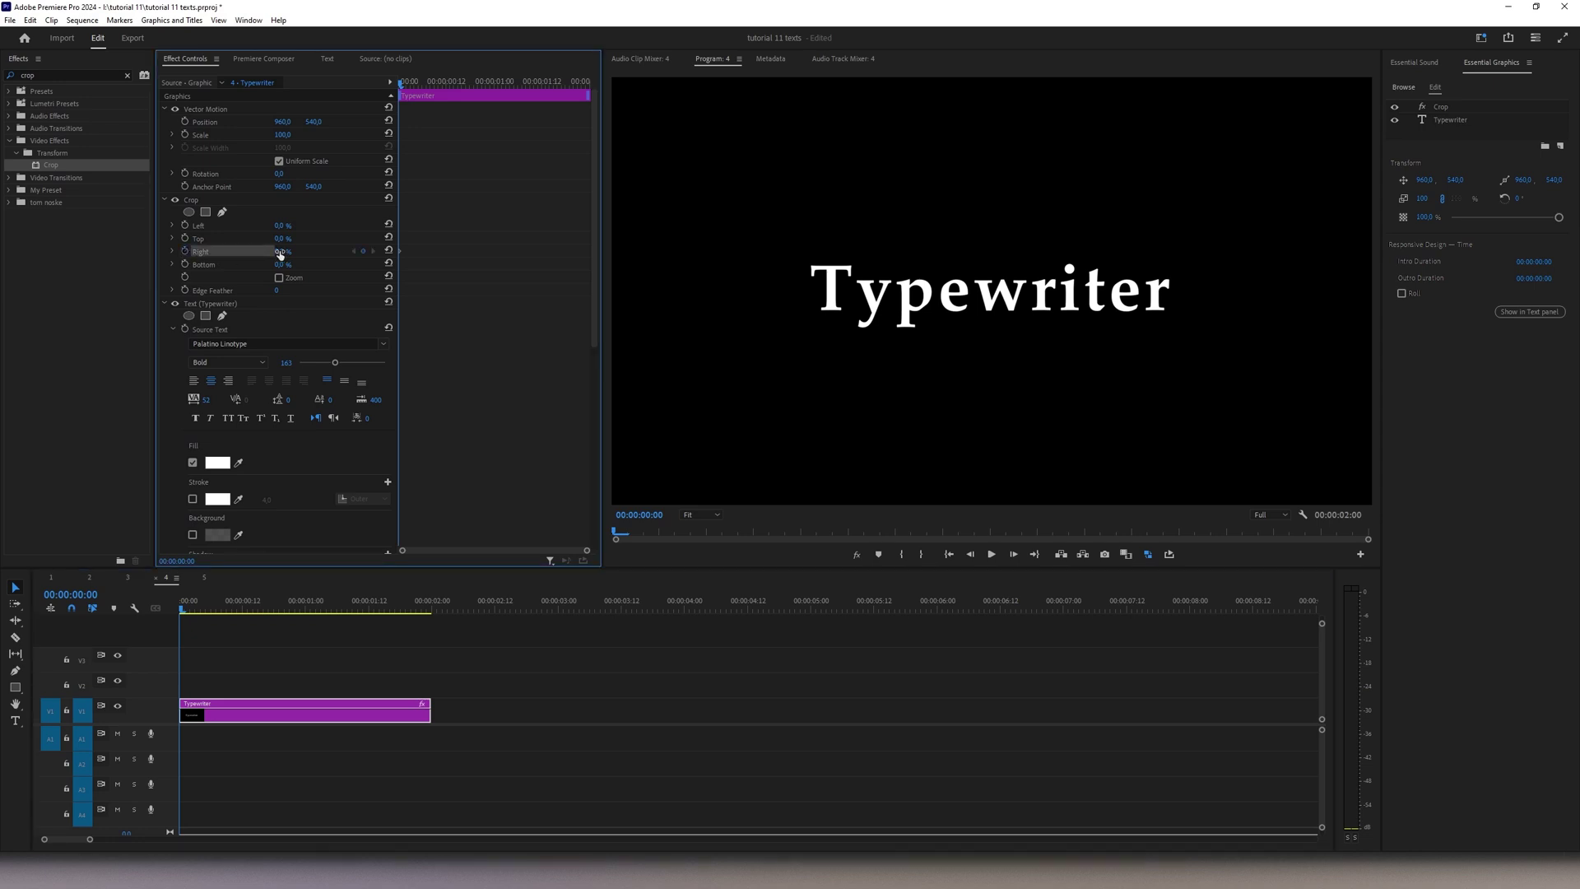
pyautogui.moveTo(284, 252); pyautogui.dragTo(366, 253)
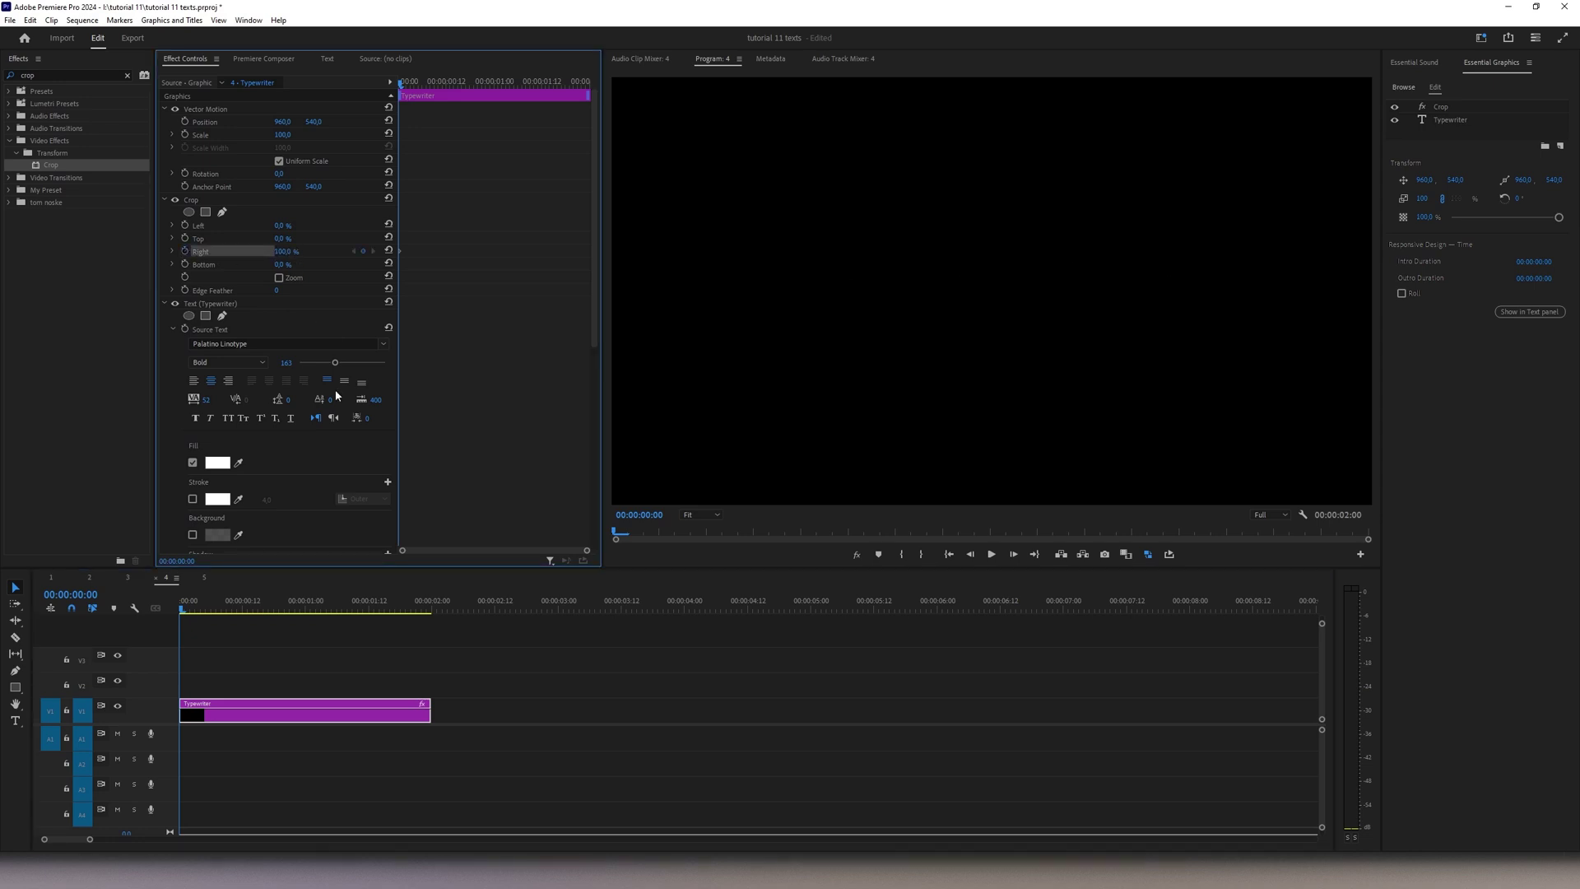
pyautogui.click(247, 611)
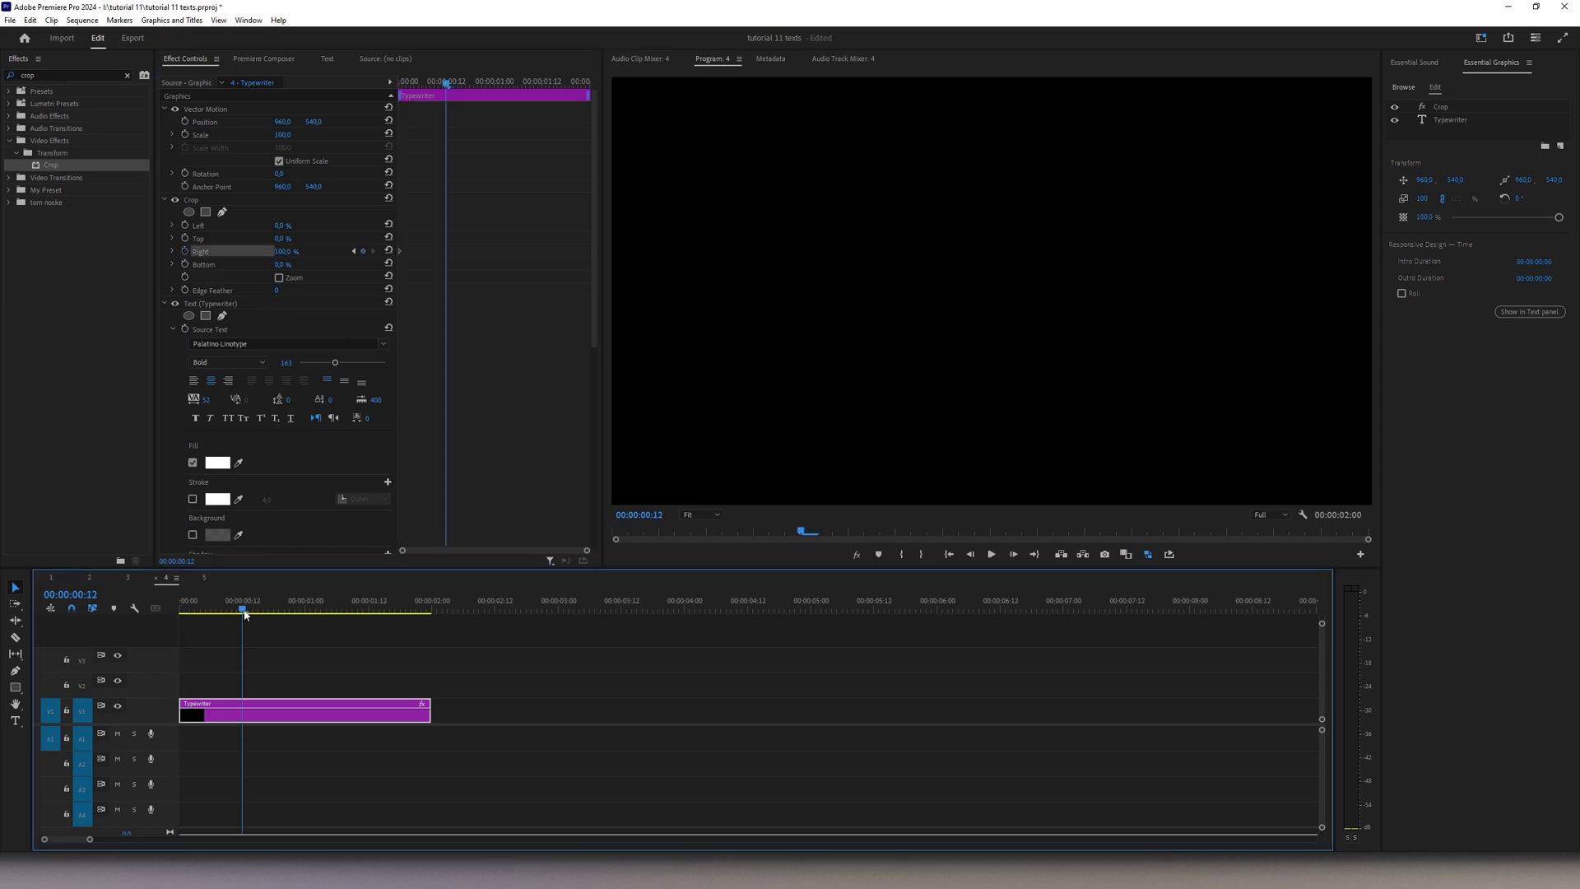
pyautogui.click(389, 251)
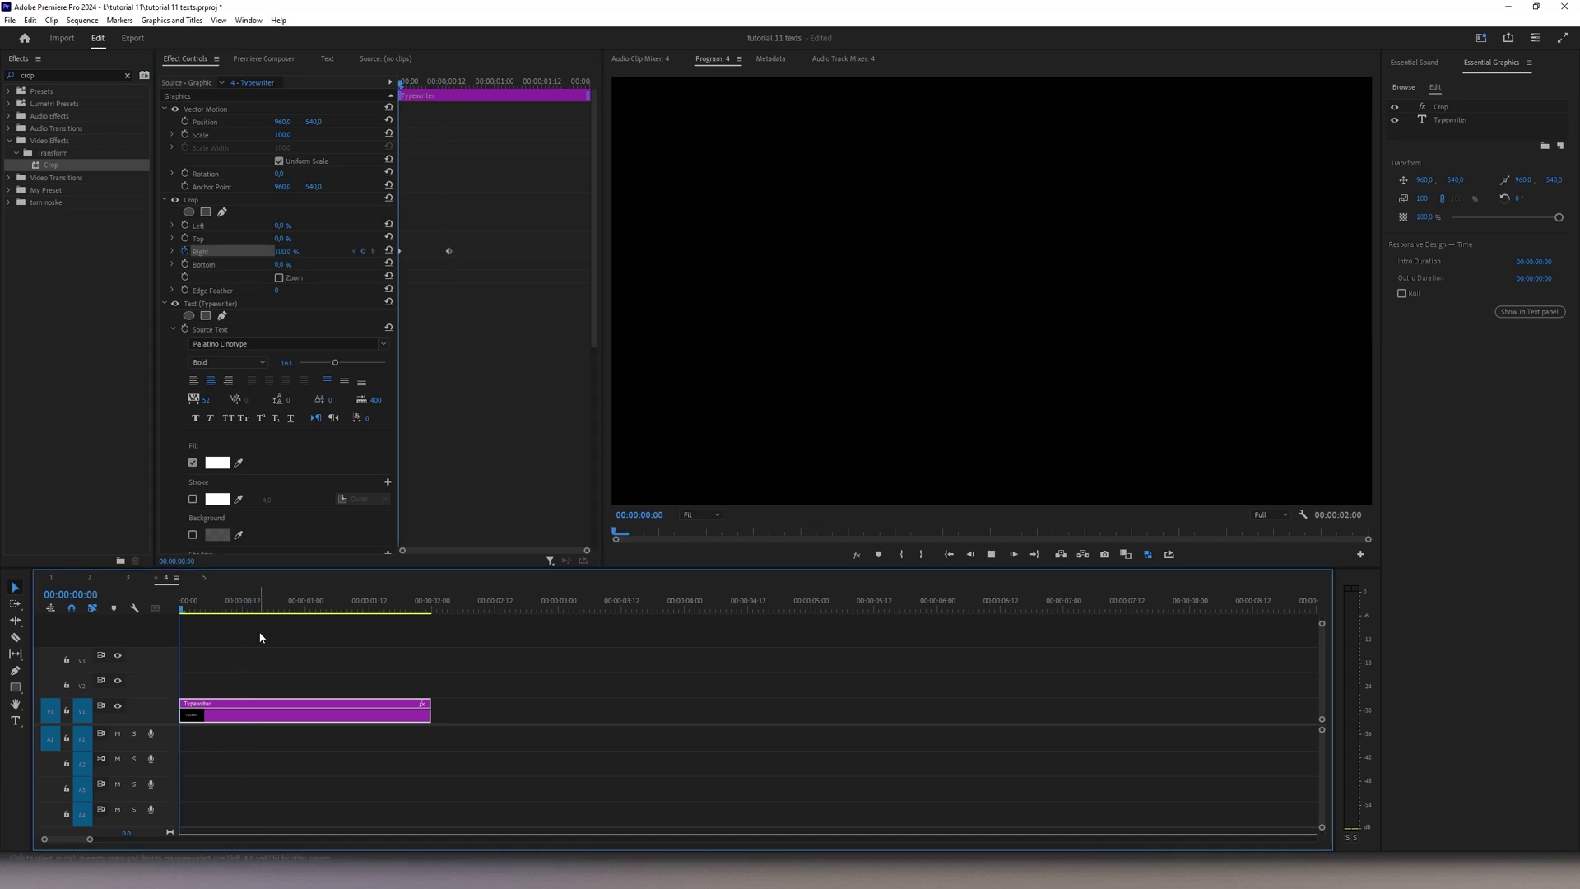
pyautogui.press('space')
pyautogui.moveTo(448, 251); pyautogui.dragTo(501, 255)
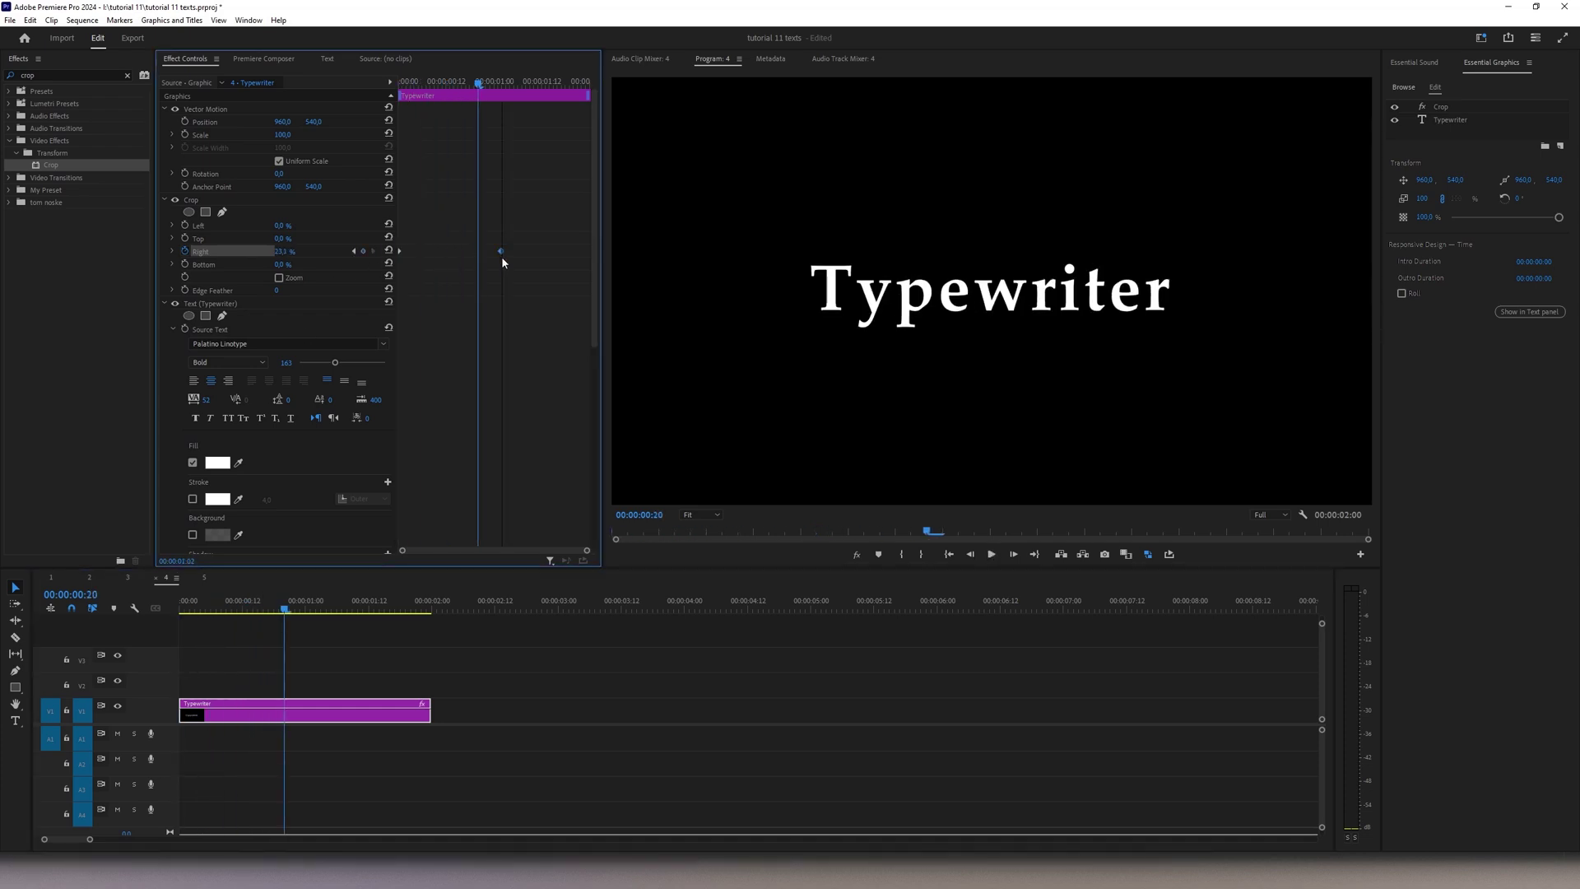
pyautogui.press('Home')
pyautogui.press('space')
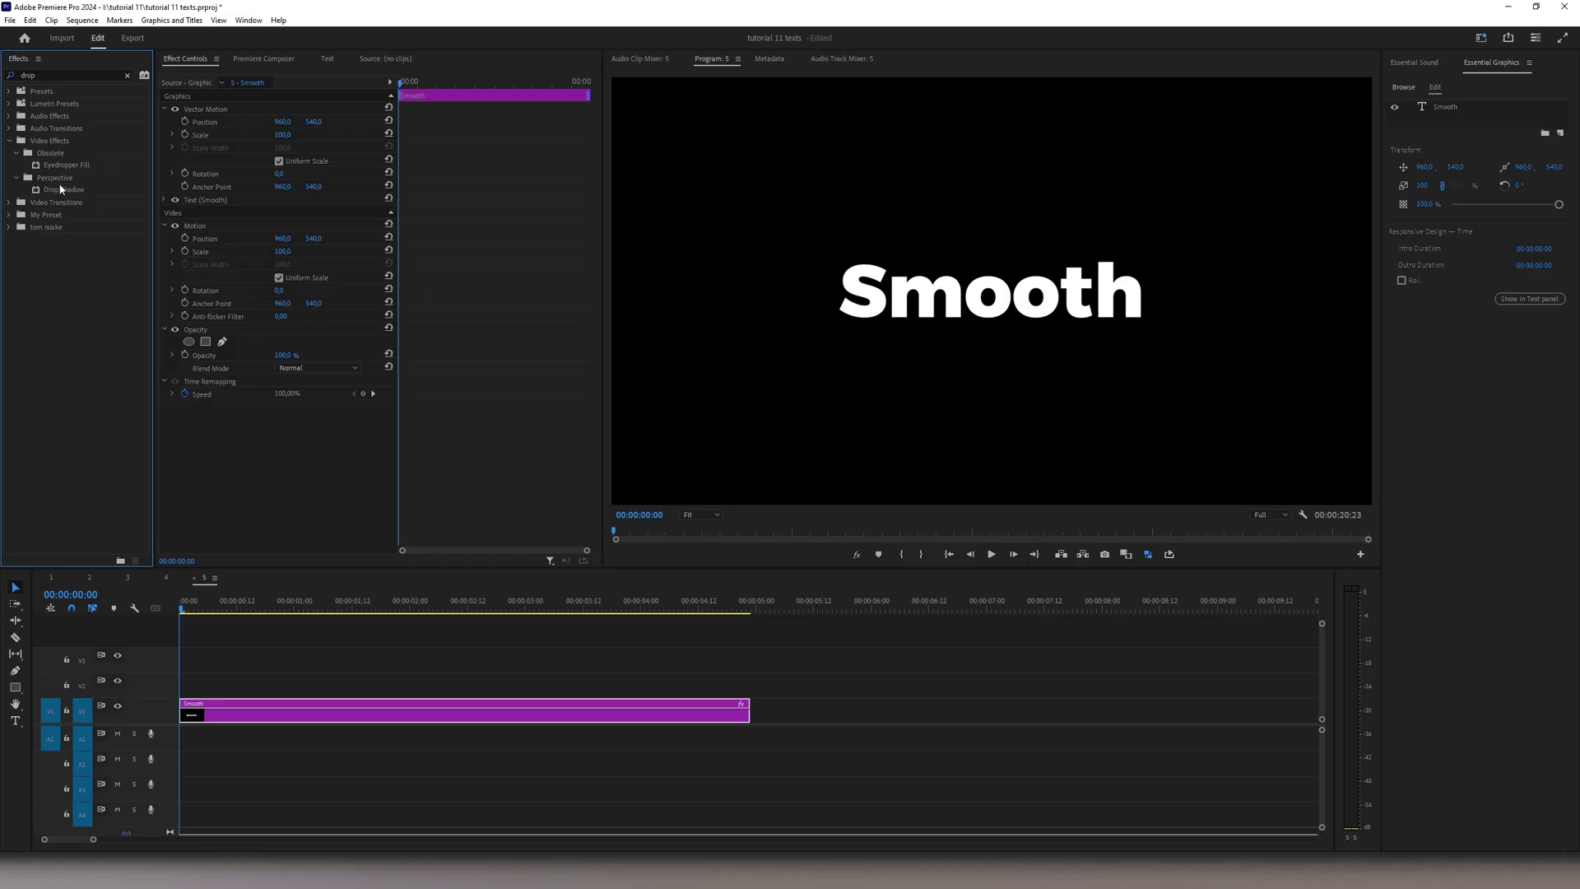
# Apply Drop Shadow to Smooth with white colour sampled from the text and Distance 0
pyautogui.moveTo(64, 189); pyautogui.dragTo(257, 716)
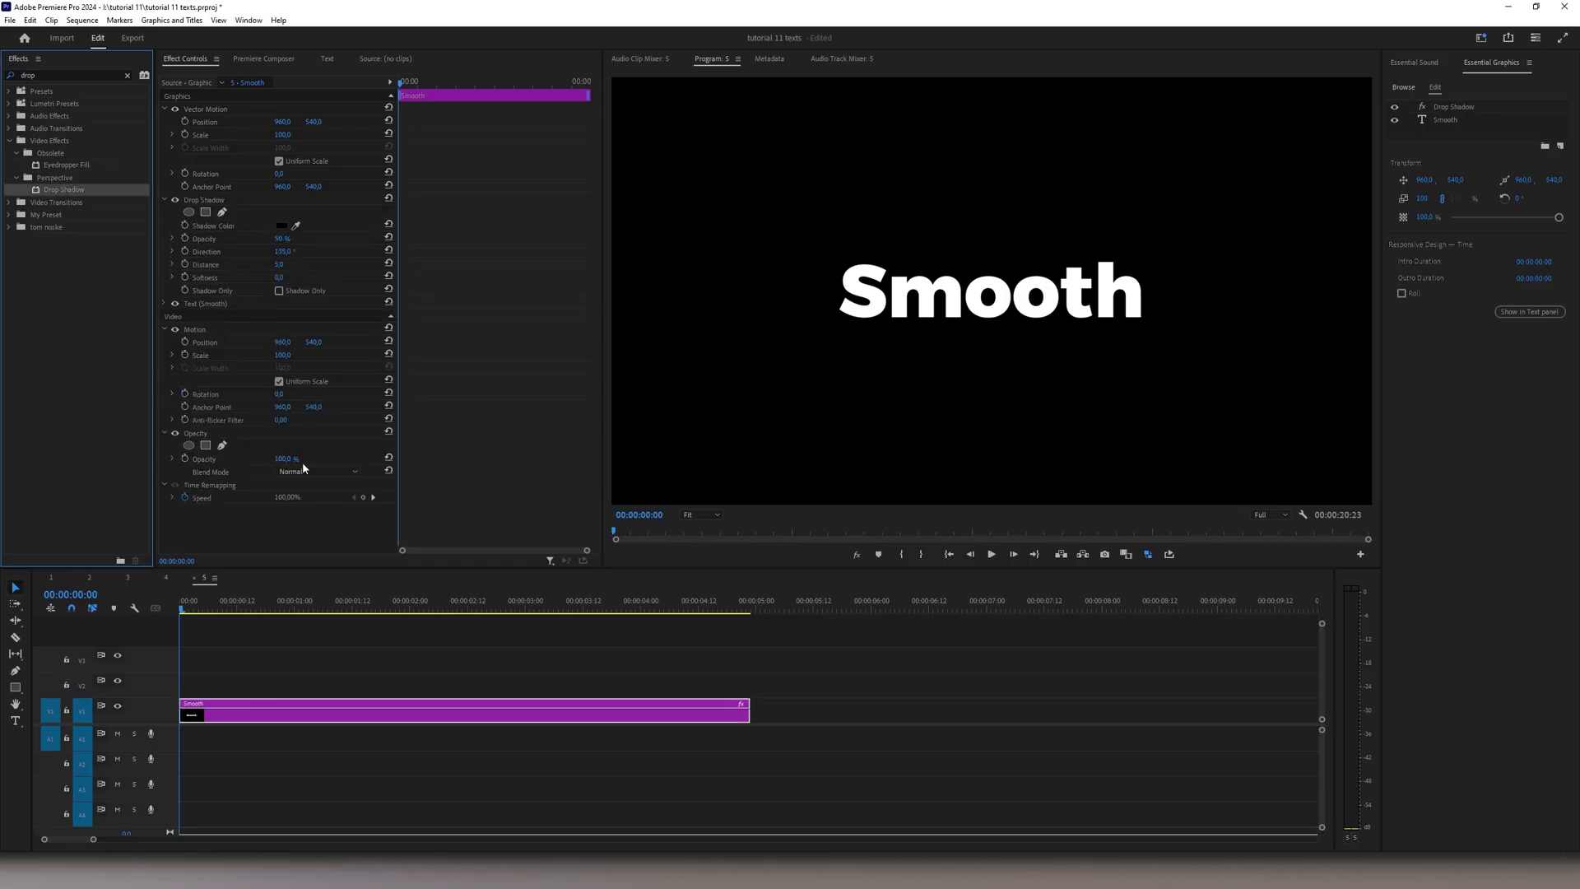
pyautogui.click(296, 226)
pyautogui.click(858, 270)
pyautogui.click(291, 264)
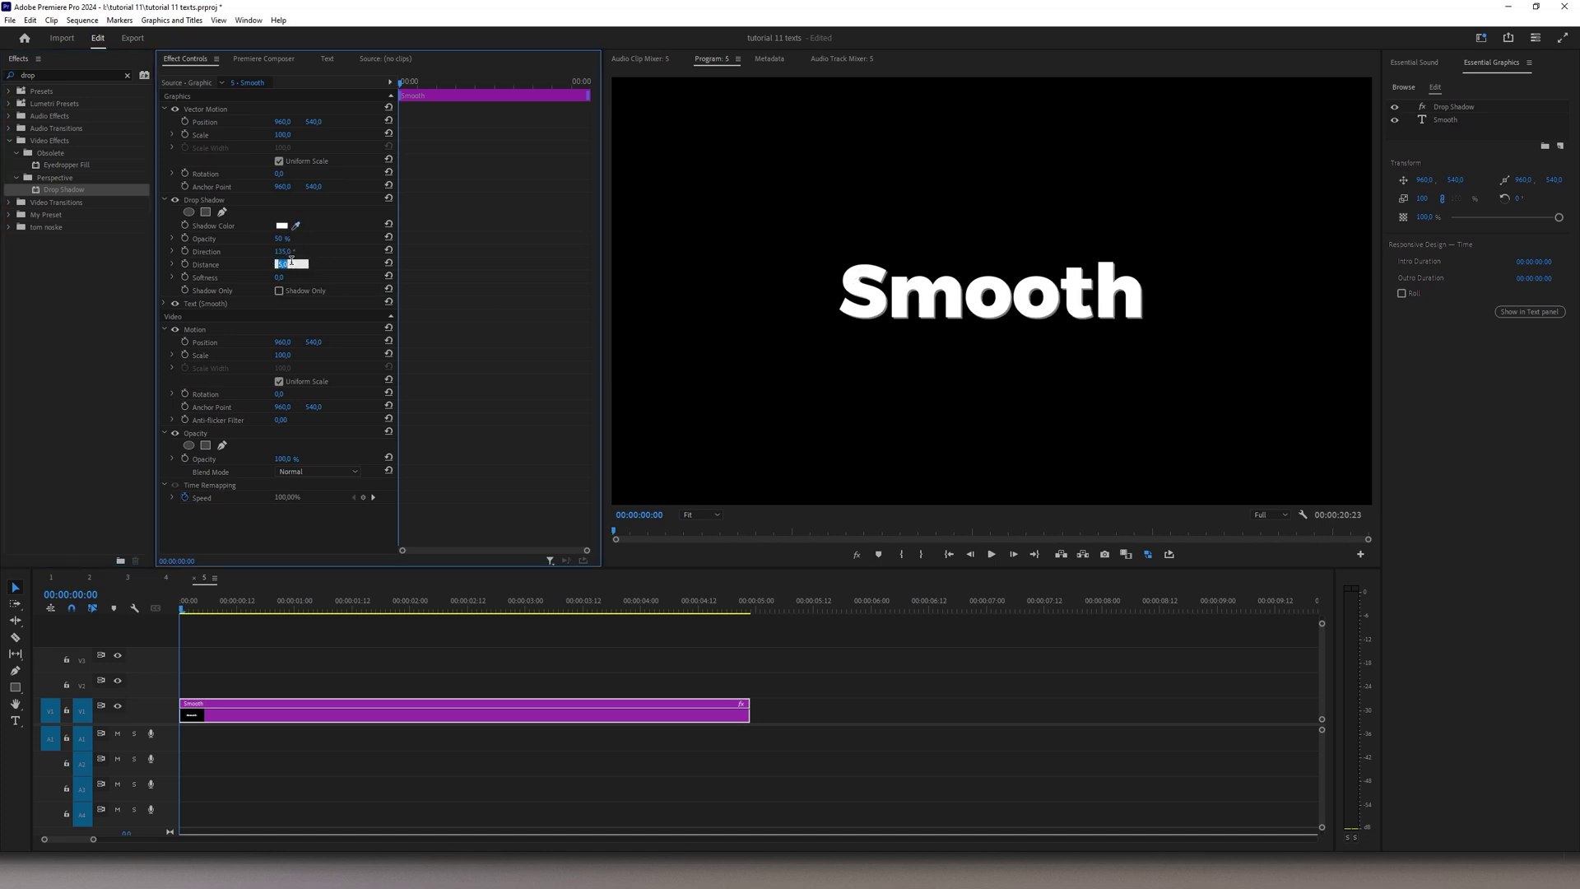
pyautogui.write('0')
pyautogui.press('Return')
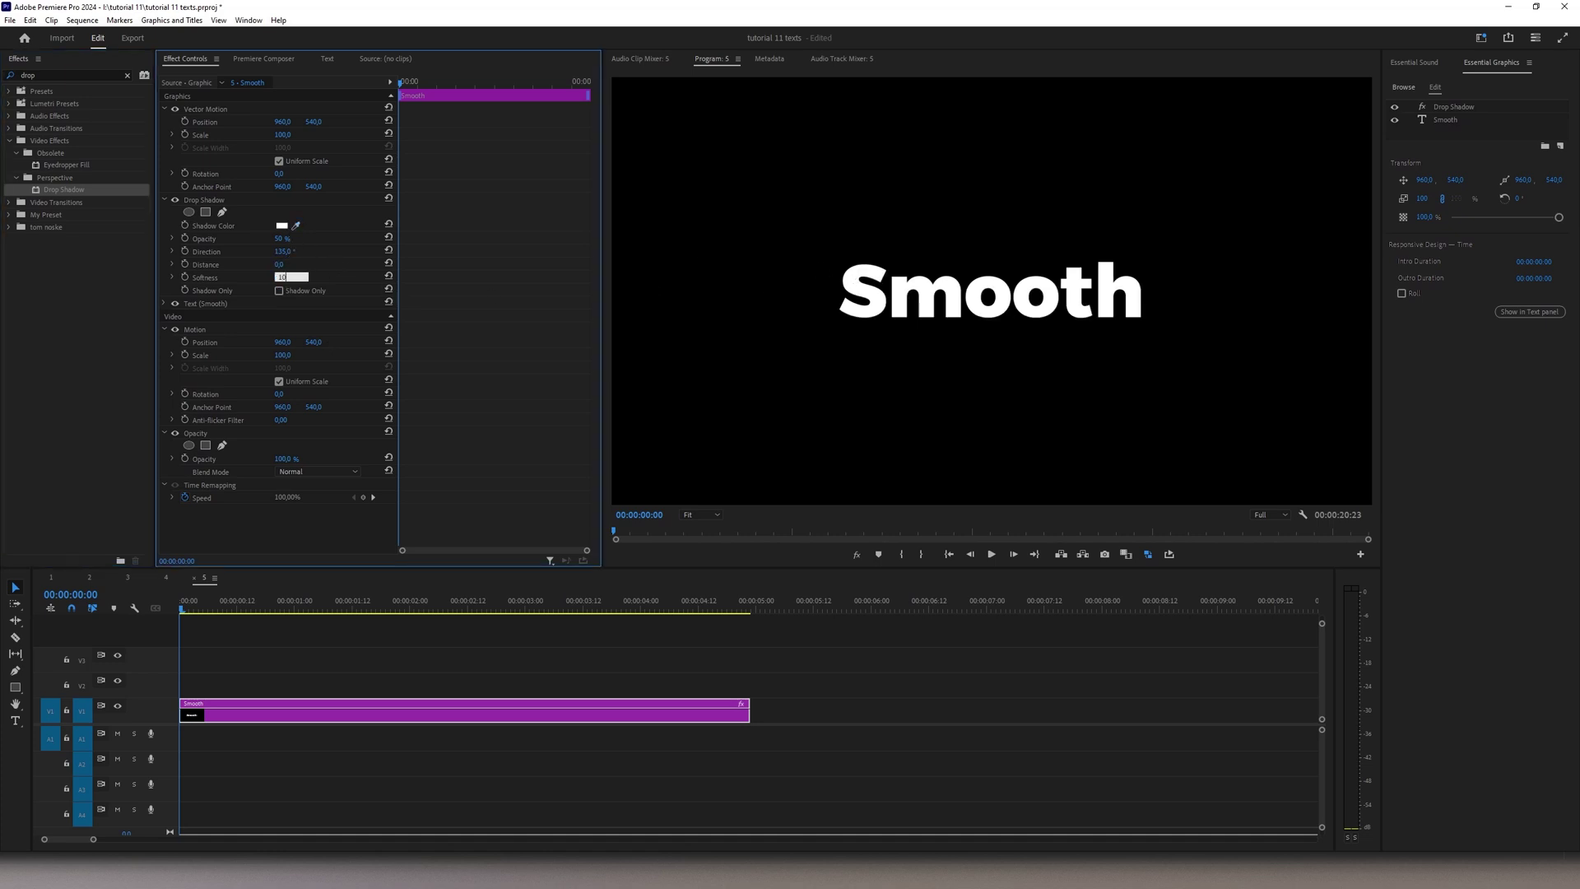
# Duplicate the drop shadow twice, setting Softness to 50 and then 100
pyautogui.click(227, 200)
pyautogui.hotkey('ctrl', 'c')
pyautogui.hotkey('ctrl', 'v')
pyautogui.click(279, 277)
pyautogui.write('2')
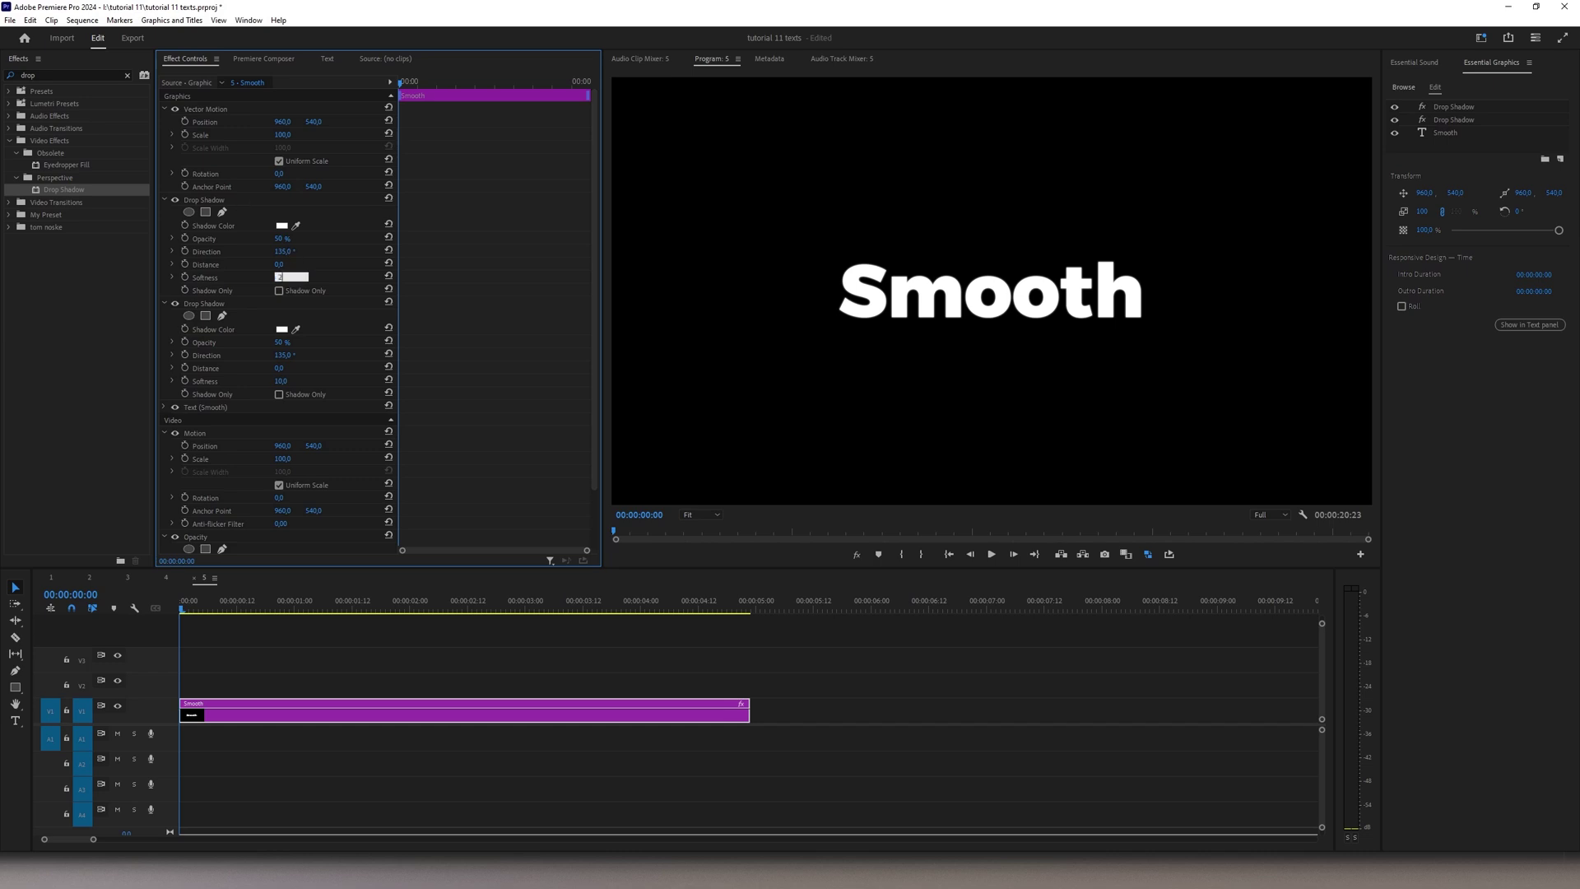
pyautogui.press('Return')
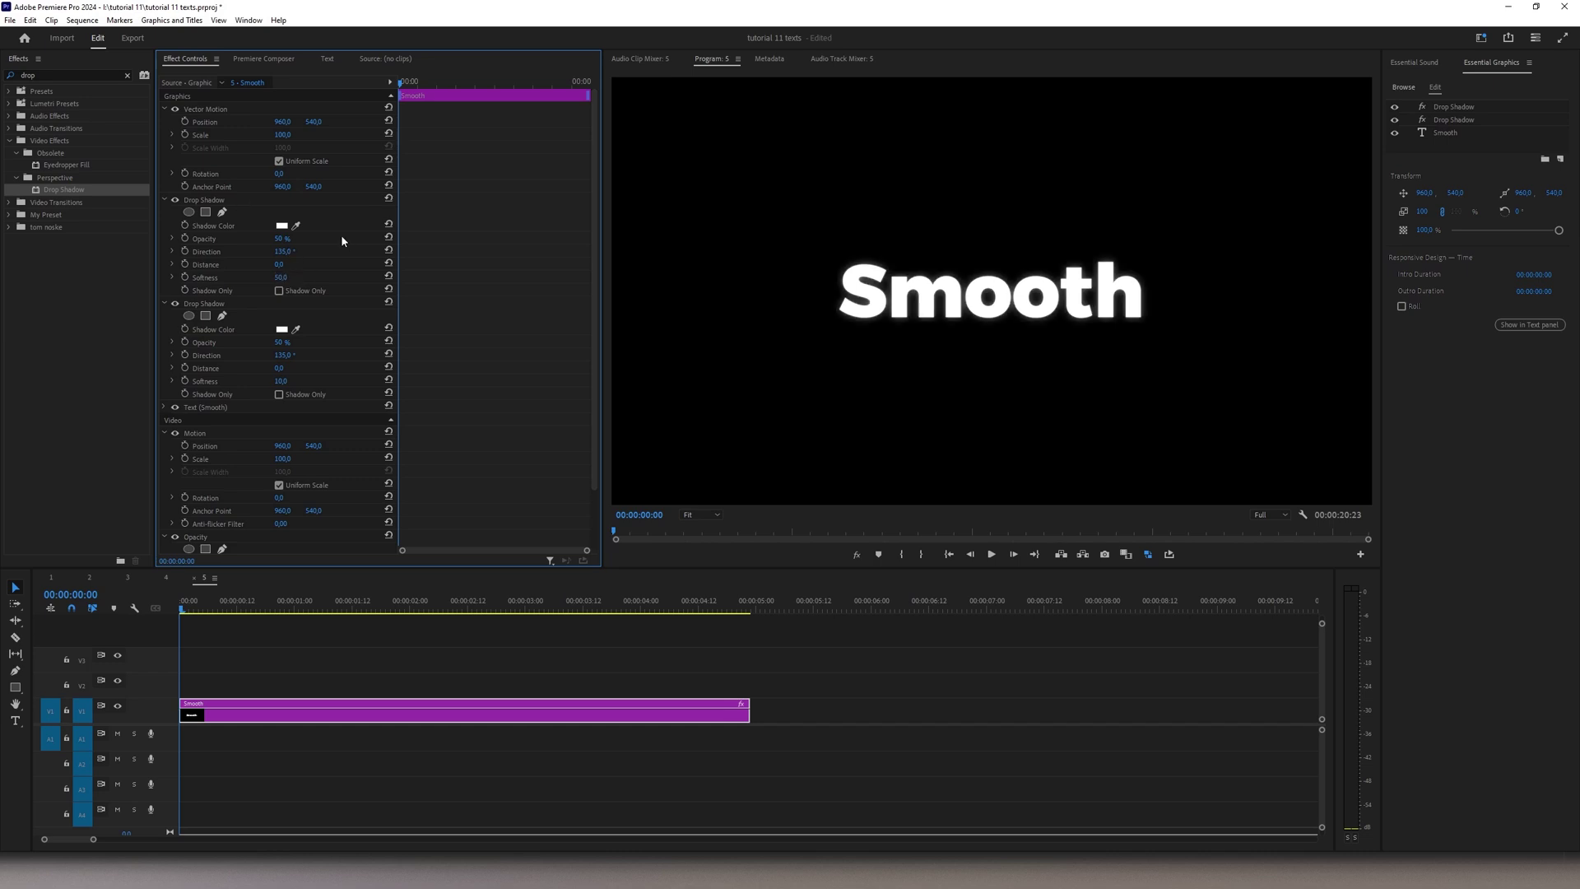
pyautogui.click(199, 204)
pyautogui.hotkey('ctrl', 'c')
pyautogui.hotkey('ctrl', 'v')
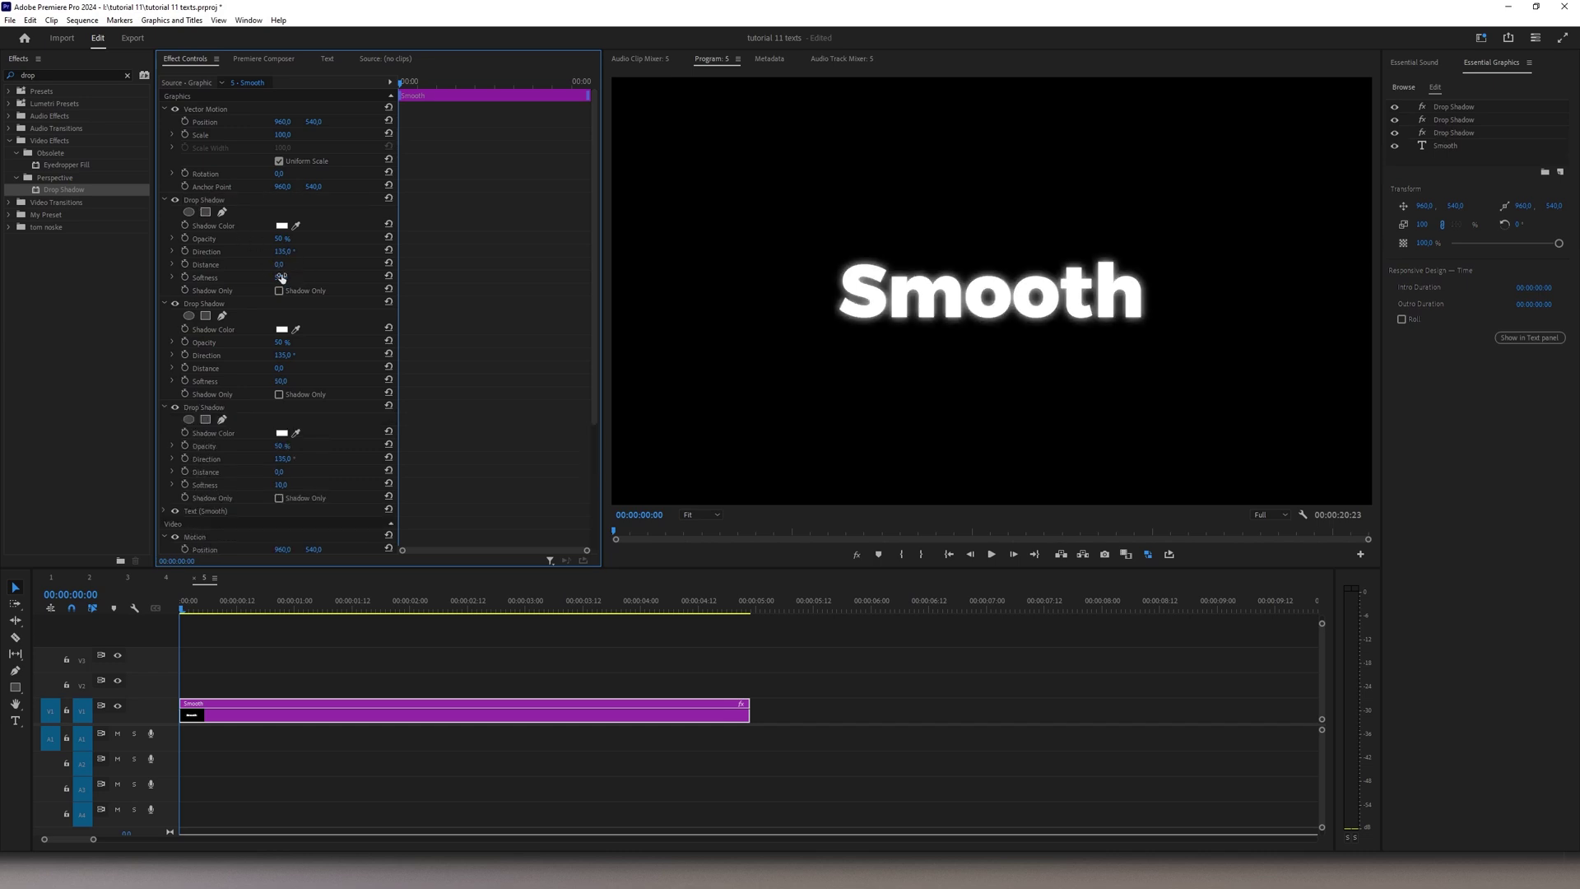
pyautogui.click(280, 278)
pyautogui.press('Return')
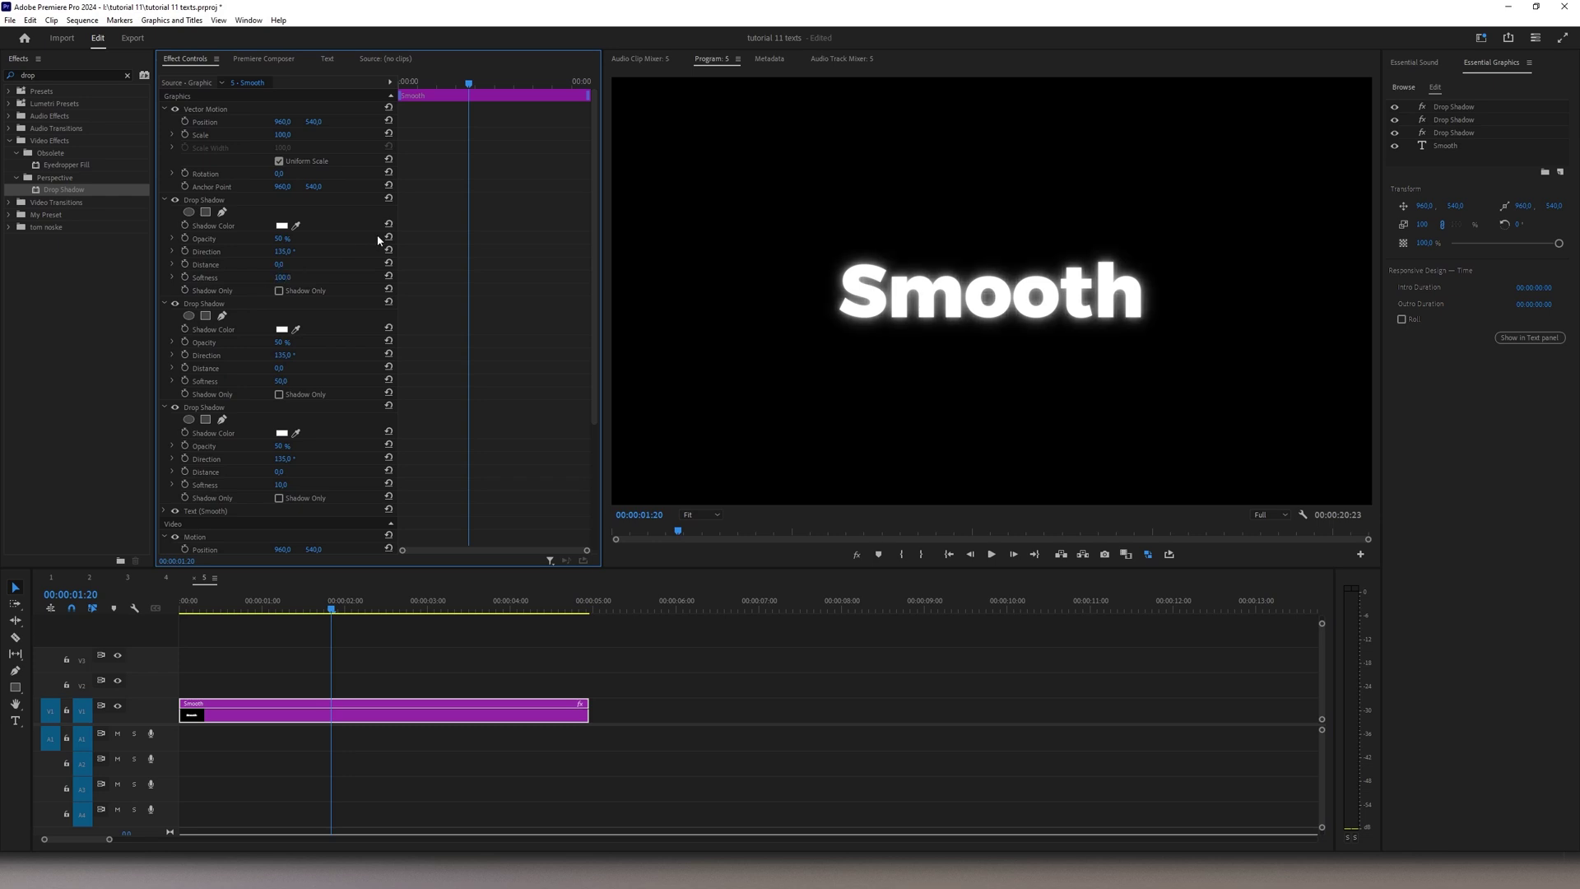
# Duplicate the drop shadow twice more with Softness 300 and 1000
pyautogui.click(199, 200)
pyautogui.hotkey('ctrl', 'c')
pyautogui.hotkey('ctrl', 'v')
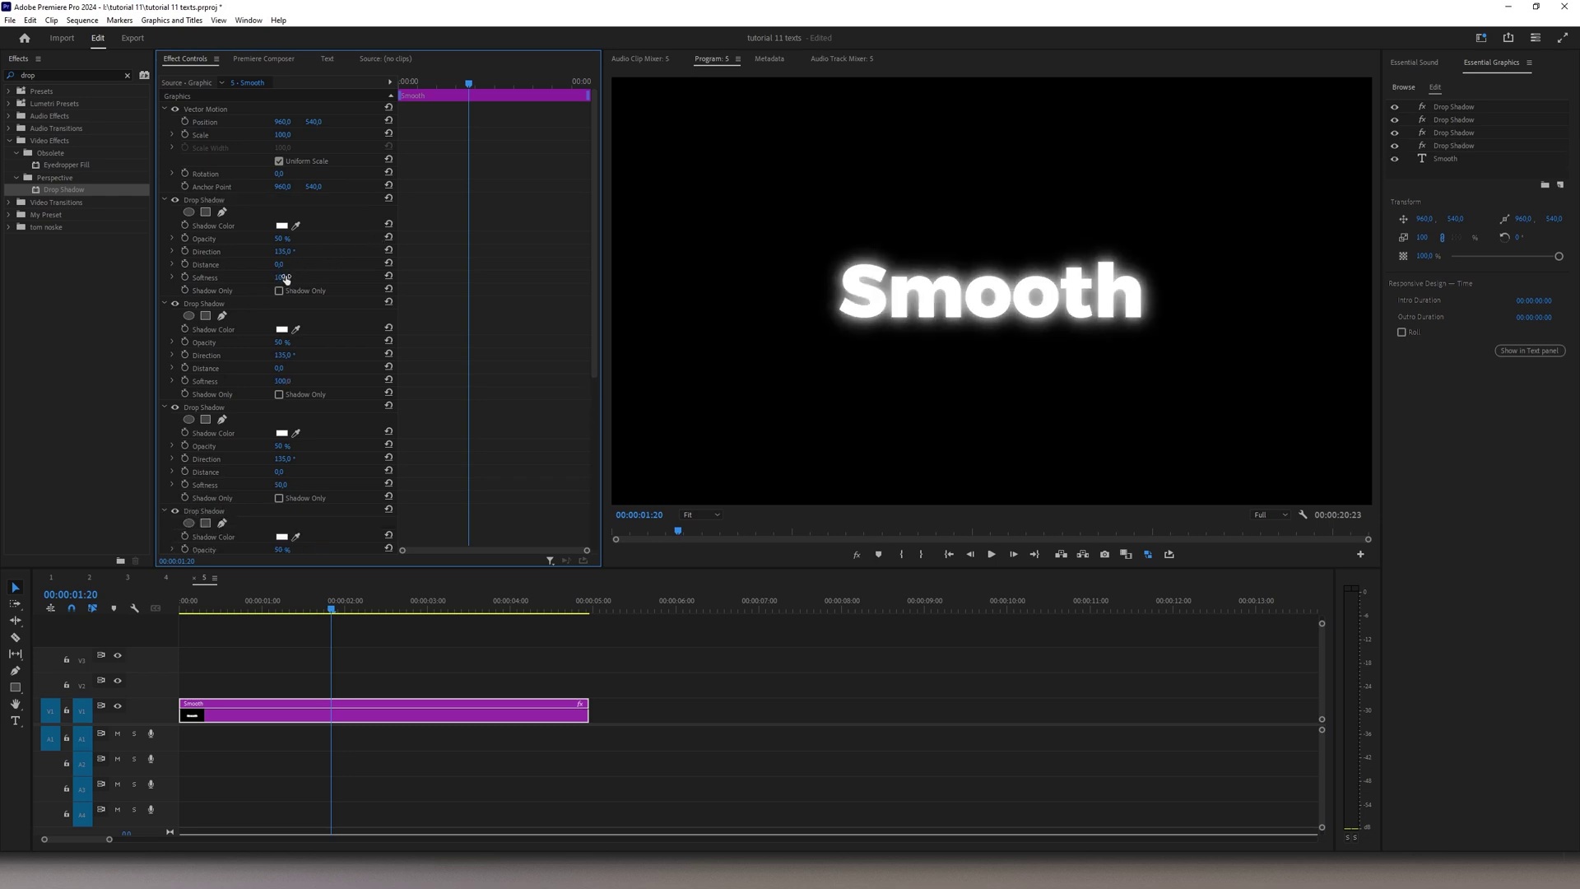
pyautogui.click(284, 278)
pyautogui.press('Return')
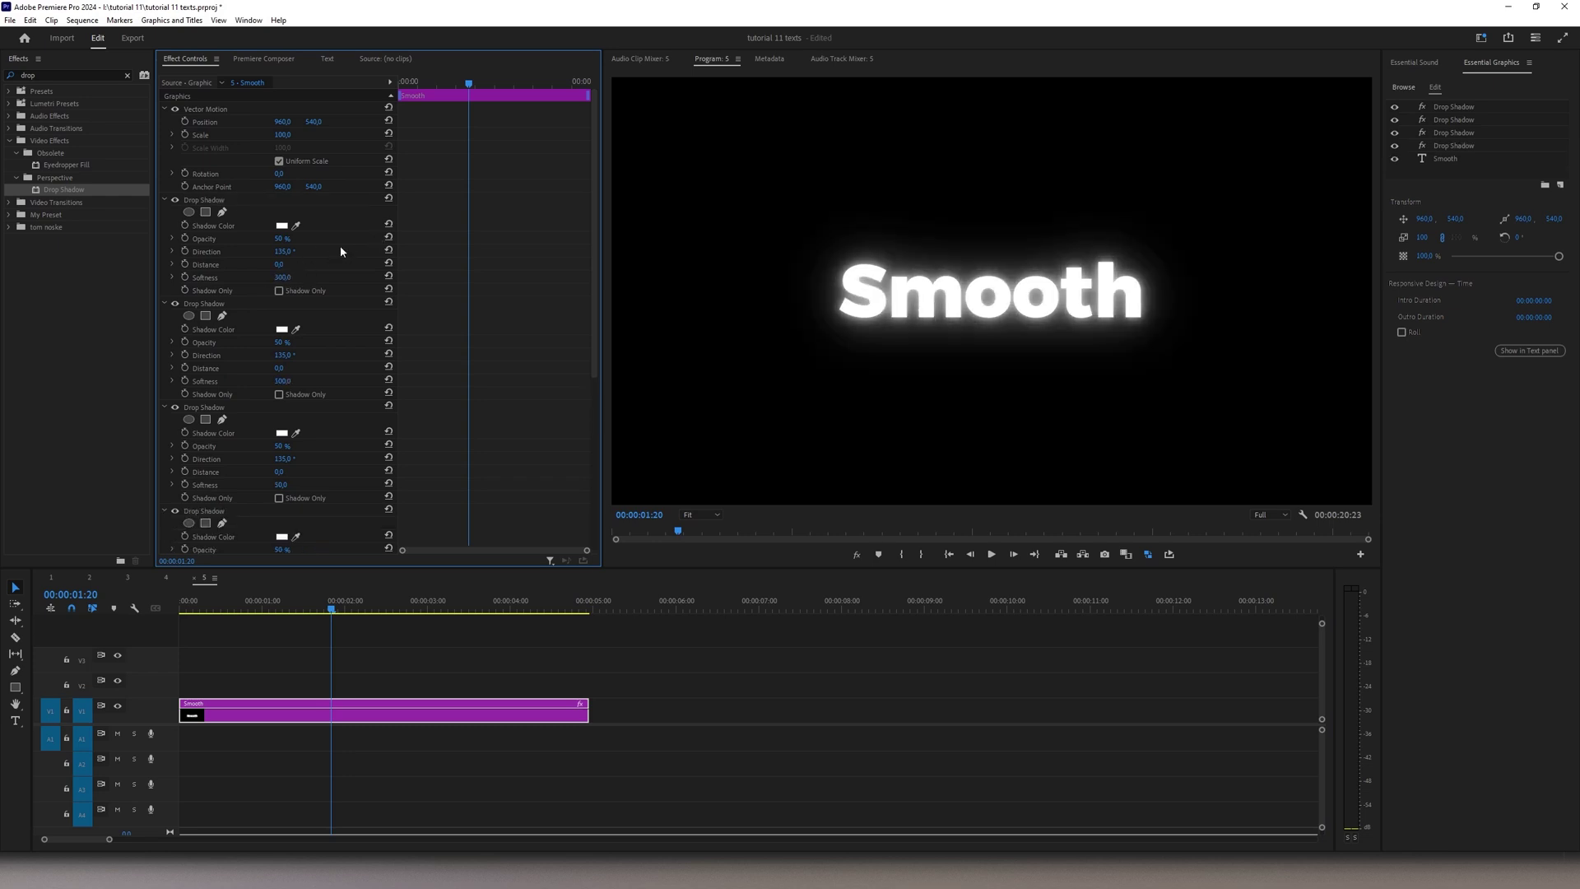
pyautogui.click(220, 201)
pyautogui.hotkey('ctrl', 'c')
pyautogui.hotkey('ctrl', 'v')
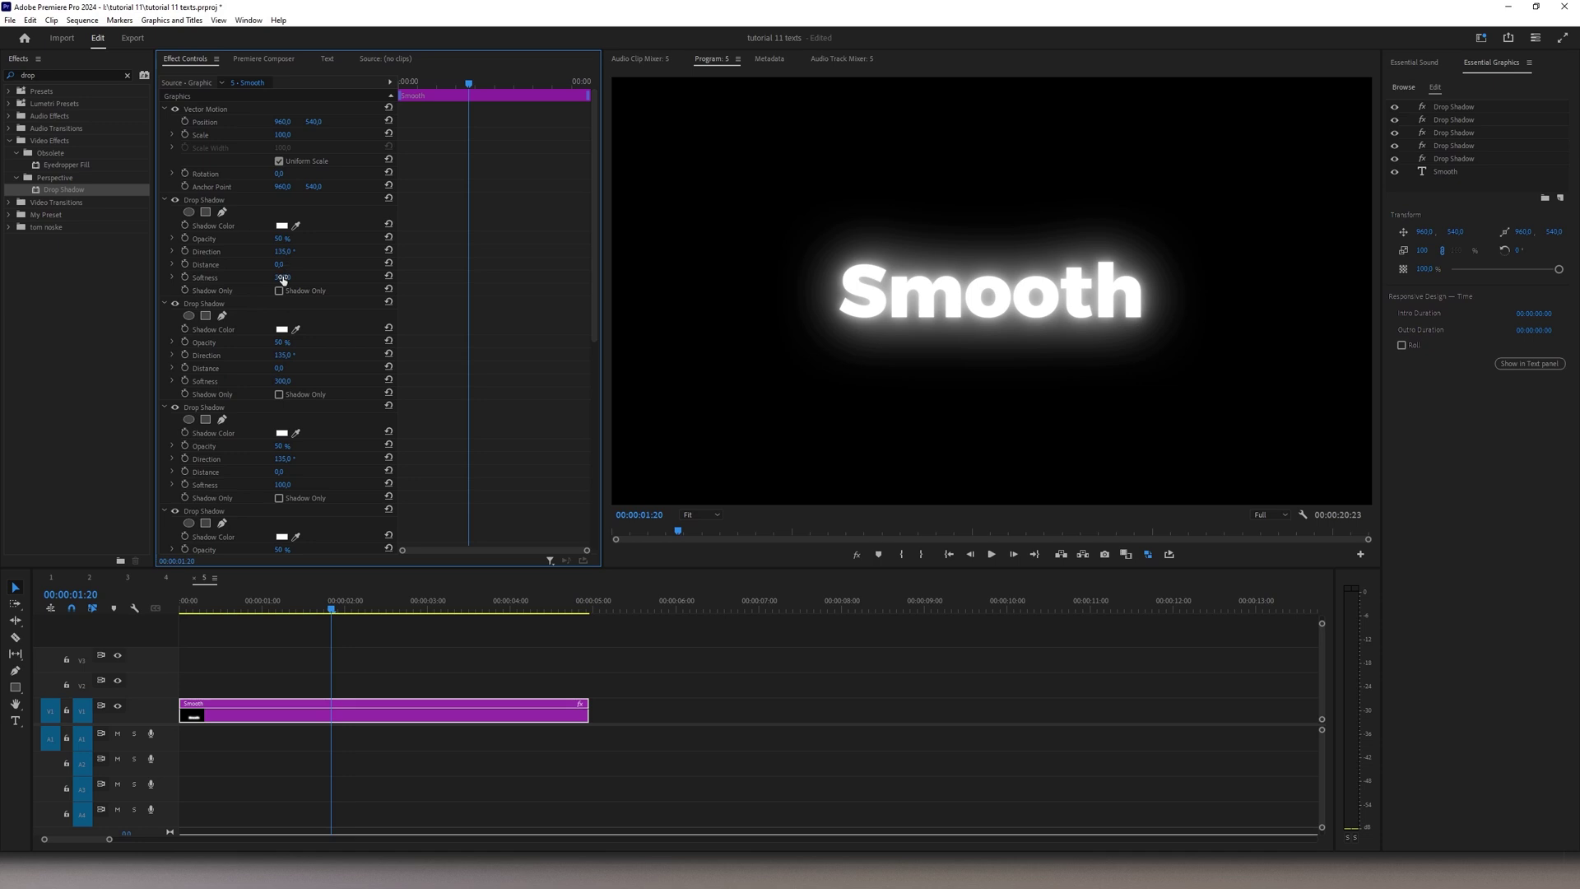
pyautogui.press('Return')
# Apply Tint to the Smooth clip and try a colour for its Map White To
pyautogui.doubleClick(28, 75)
pyautogui.write('tint')
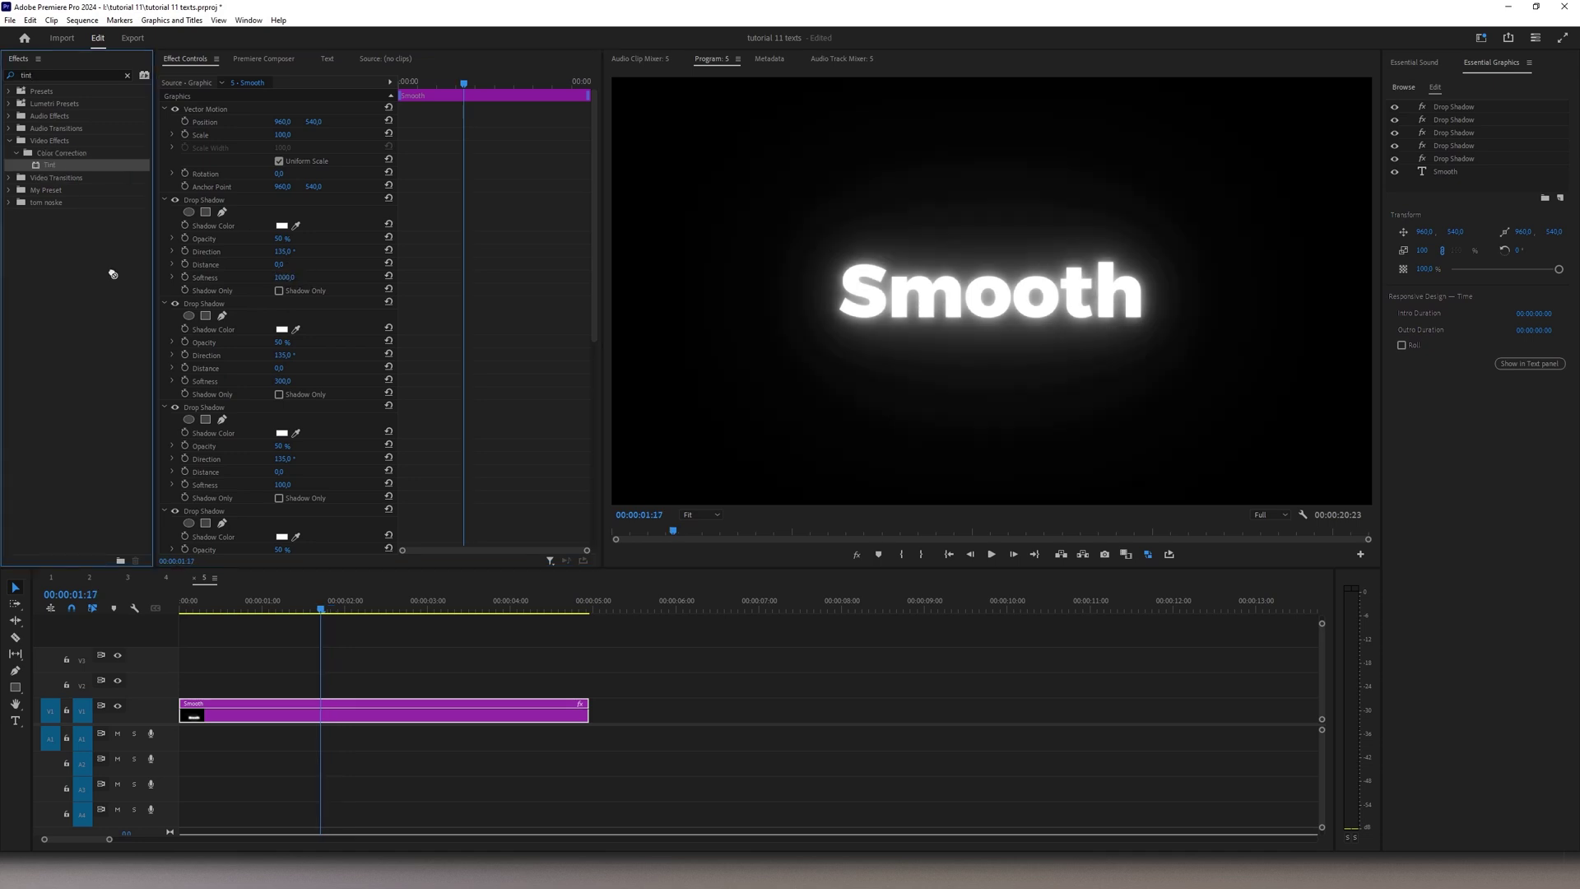
pyautogui.moveTo(49, 165); pyautogui.dragTo(246, 709)
pyautogui.click(283, 238)
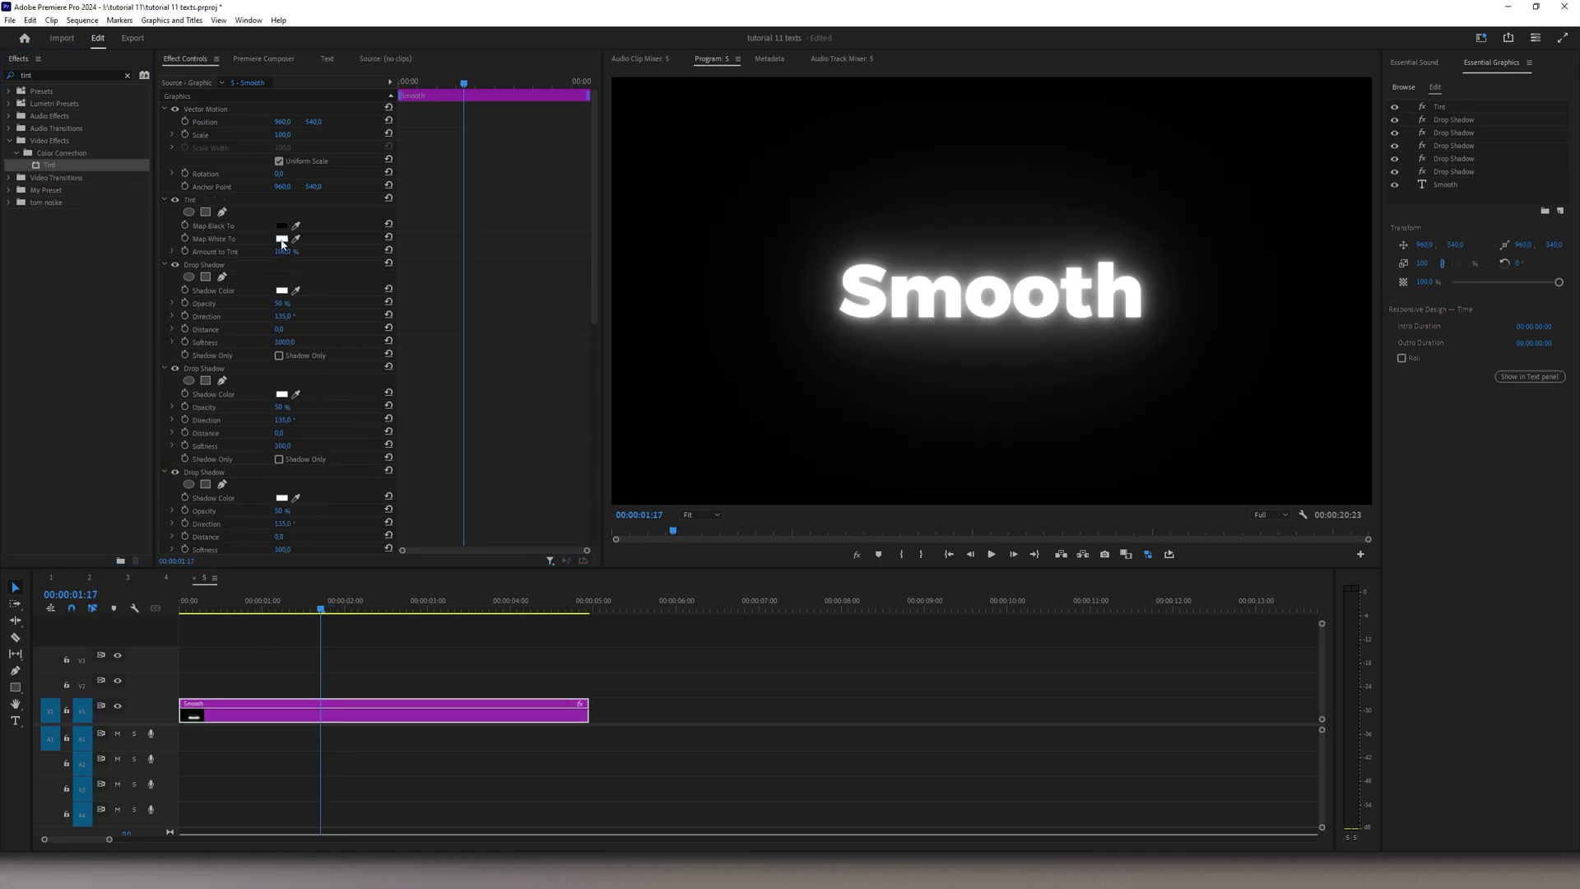
pyautogui.moveTo(766, 505); pyautogui.dragTo(825, 536)
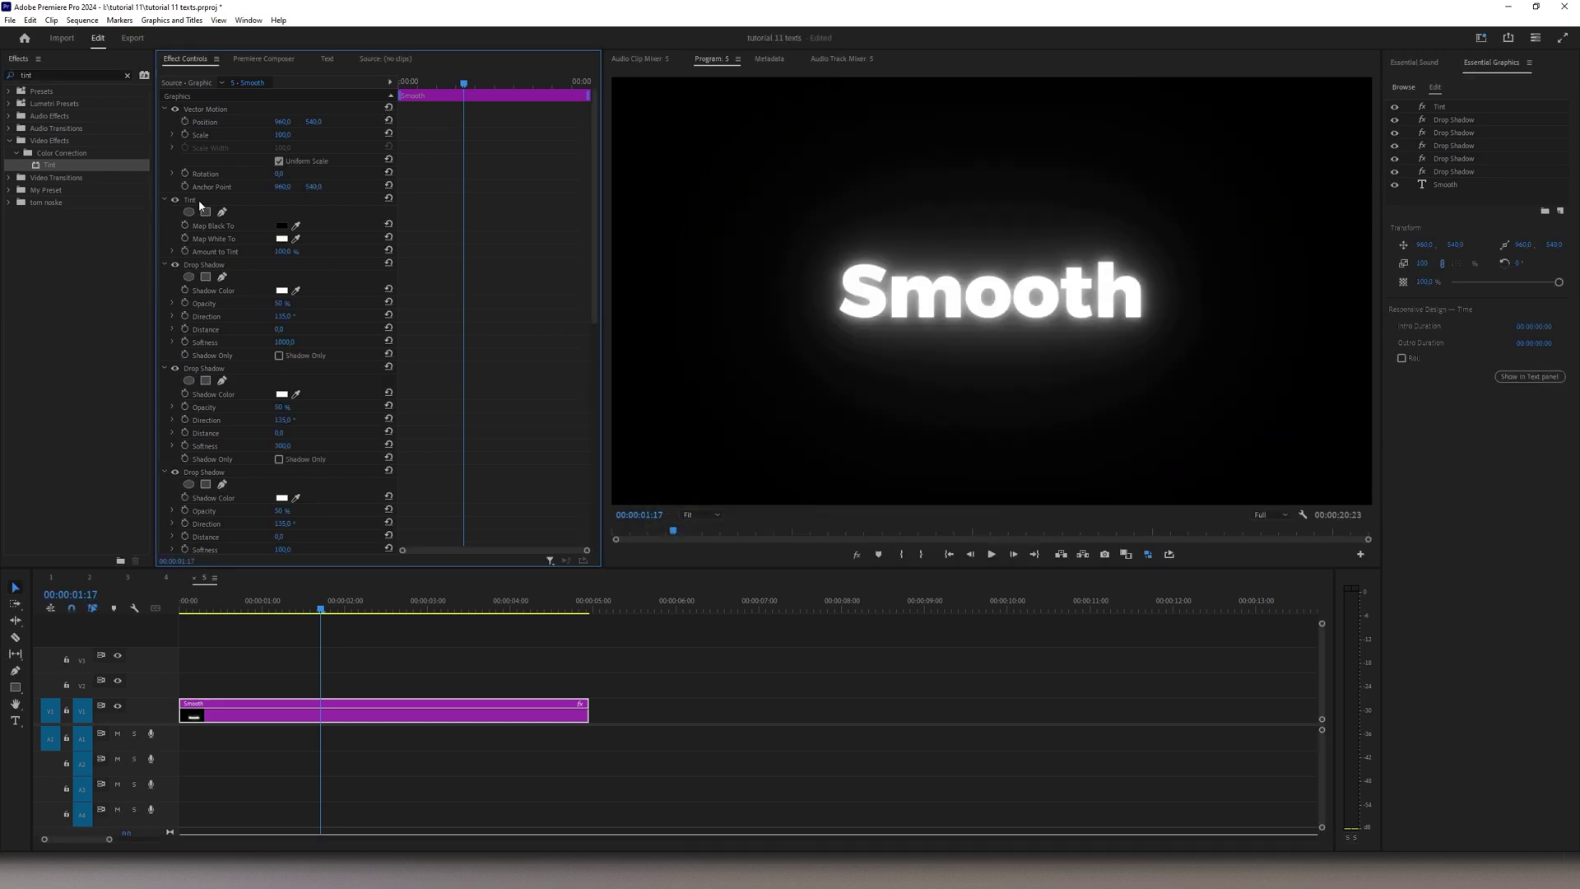
pyautogui.moveTo(596, 239); pyautogui.dragTo(599, 386)
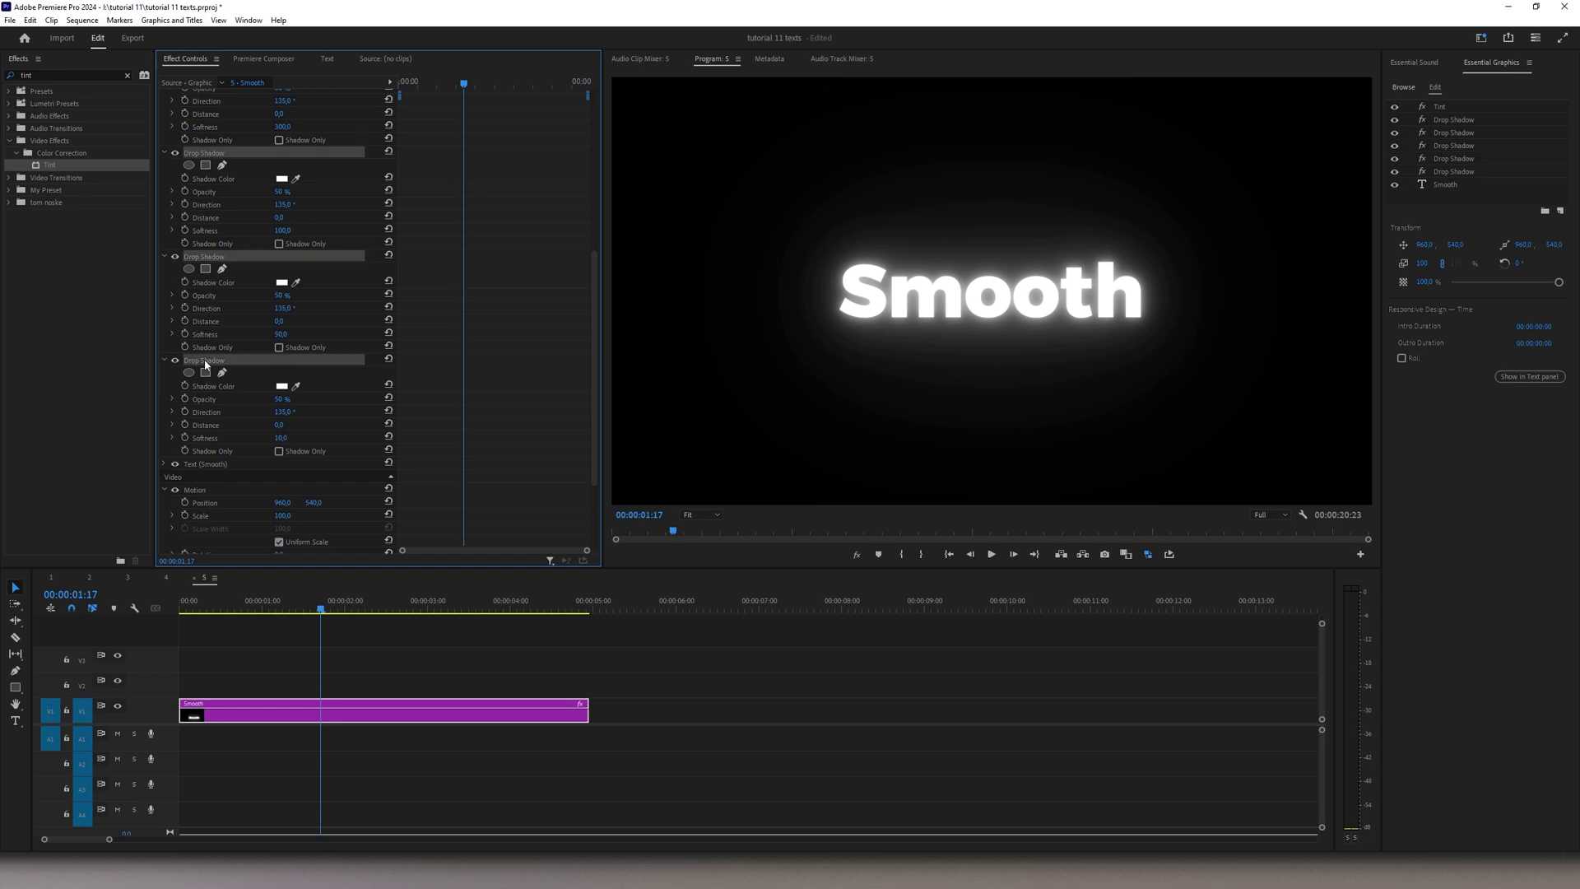
# Save the glow effects as a Drop Shadow Preset in the glow folder
pyautogui.rightClick(205, 365)
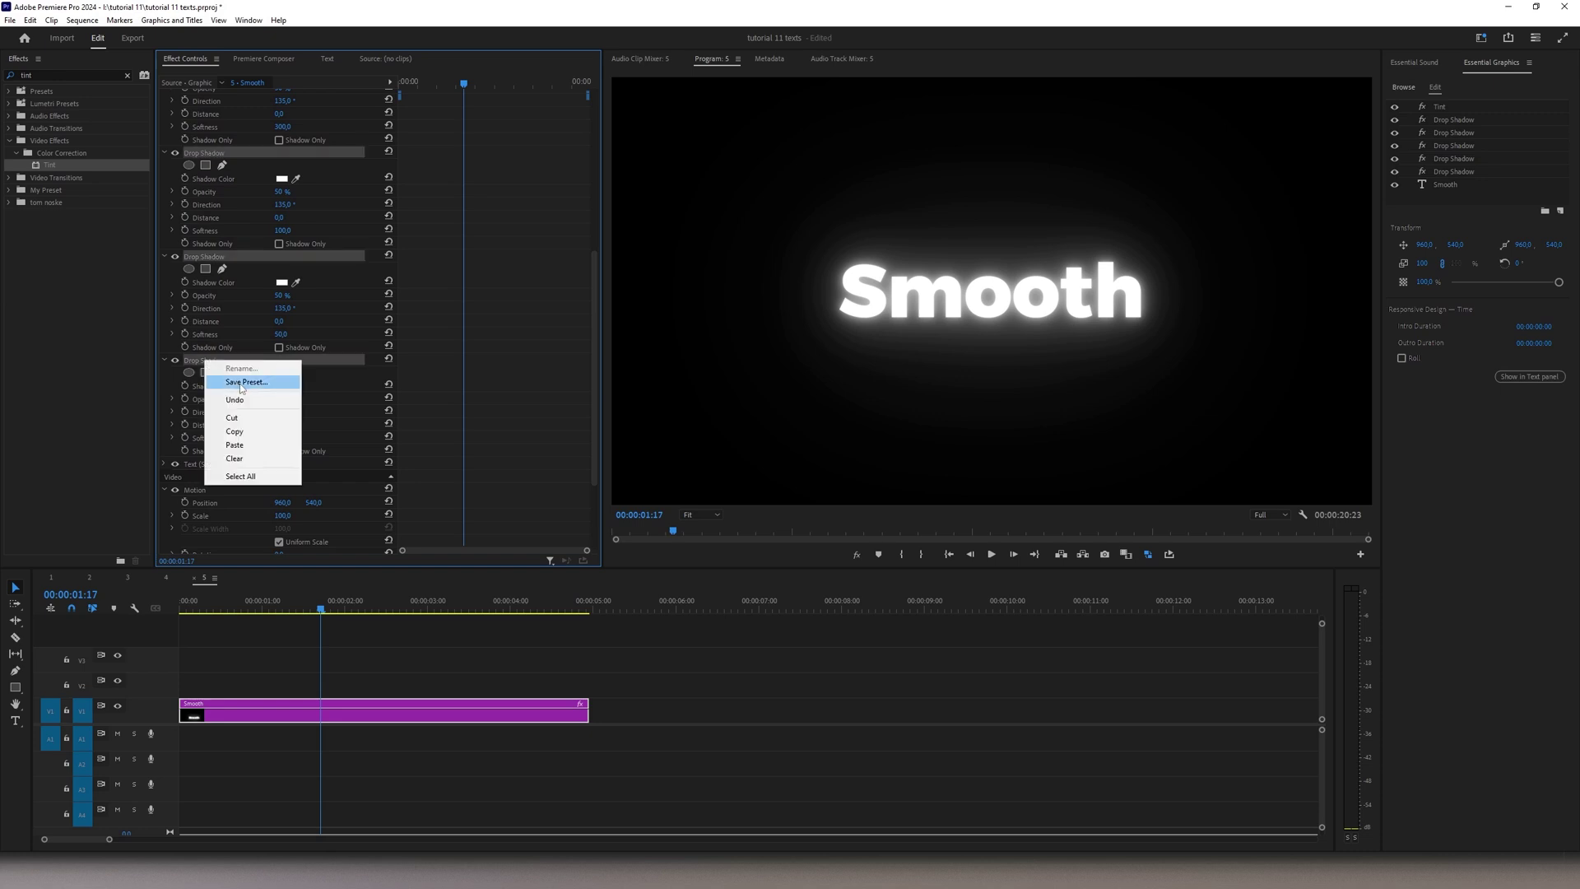
pyautogui.click(241, 383)
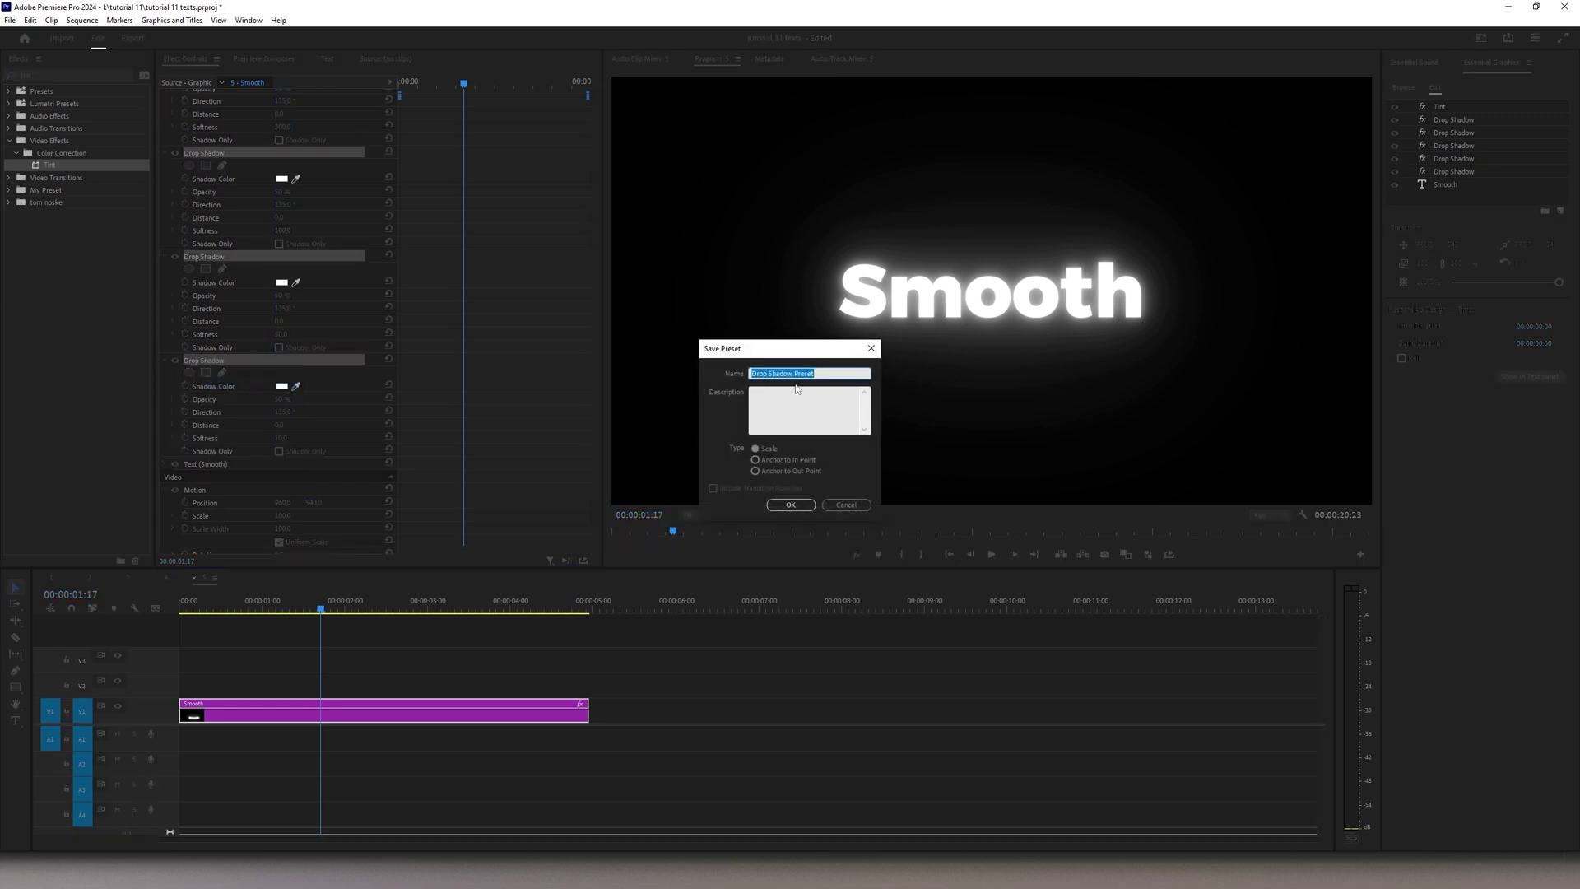
pyautogui.click(792, 505)
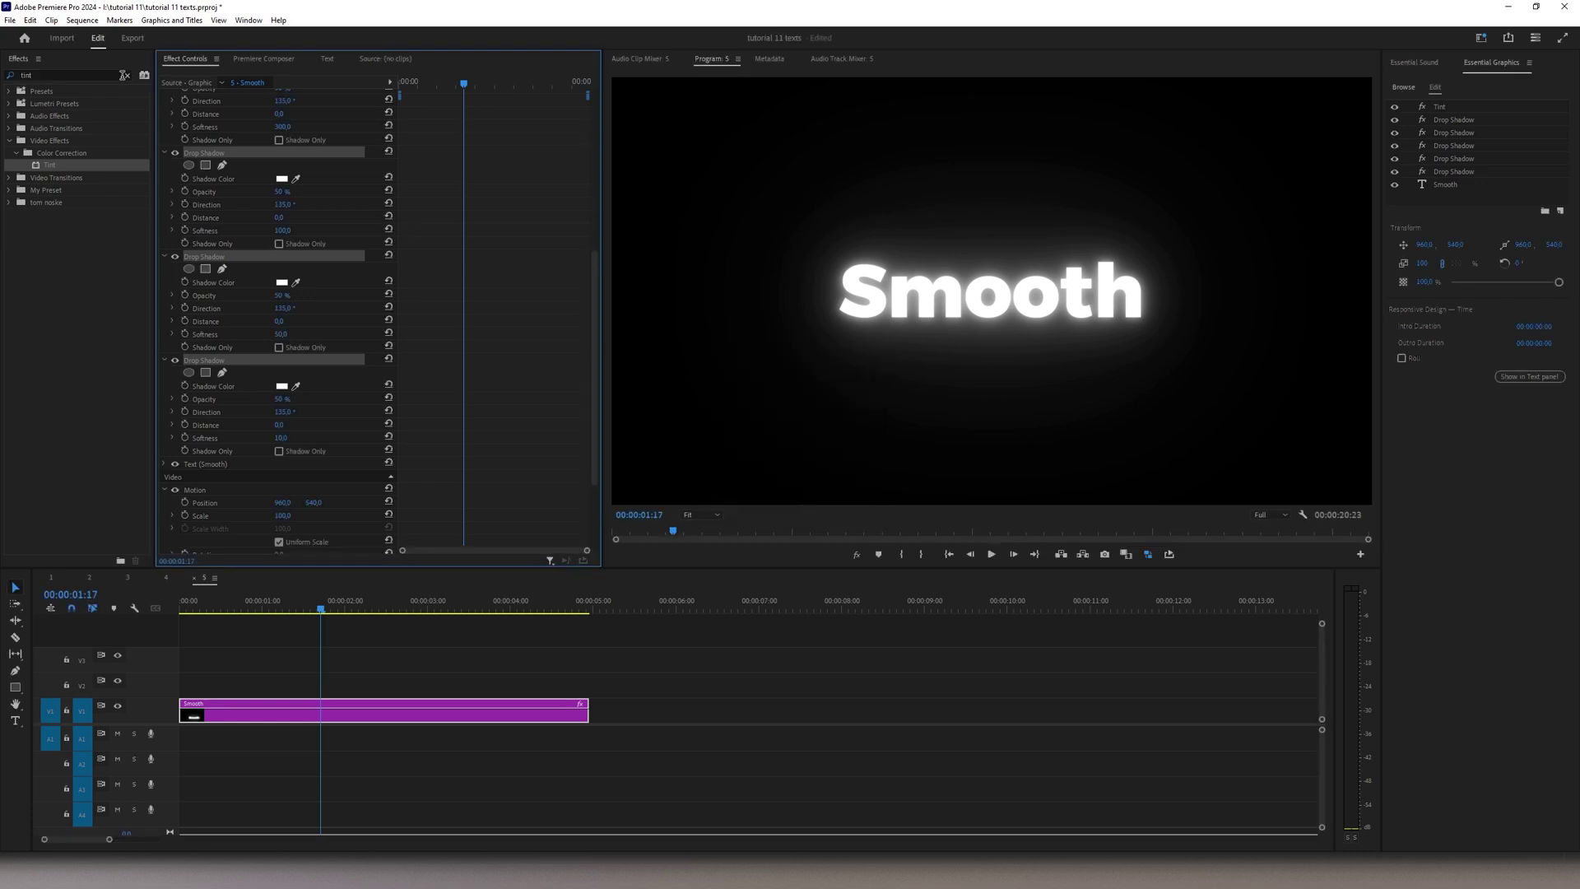
pyautogui.click(124, 75)
# Replace the clip's effects with the saved Drop Shadow Preset and set Tint's Map White To orange
pyautogui.click(205, 400)
pyautogui.hotkey('ctrl', 'a')
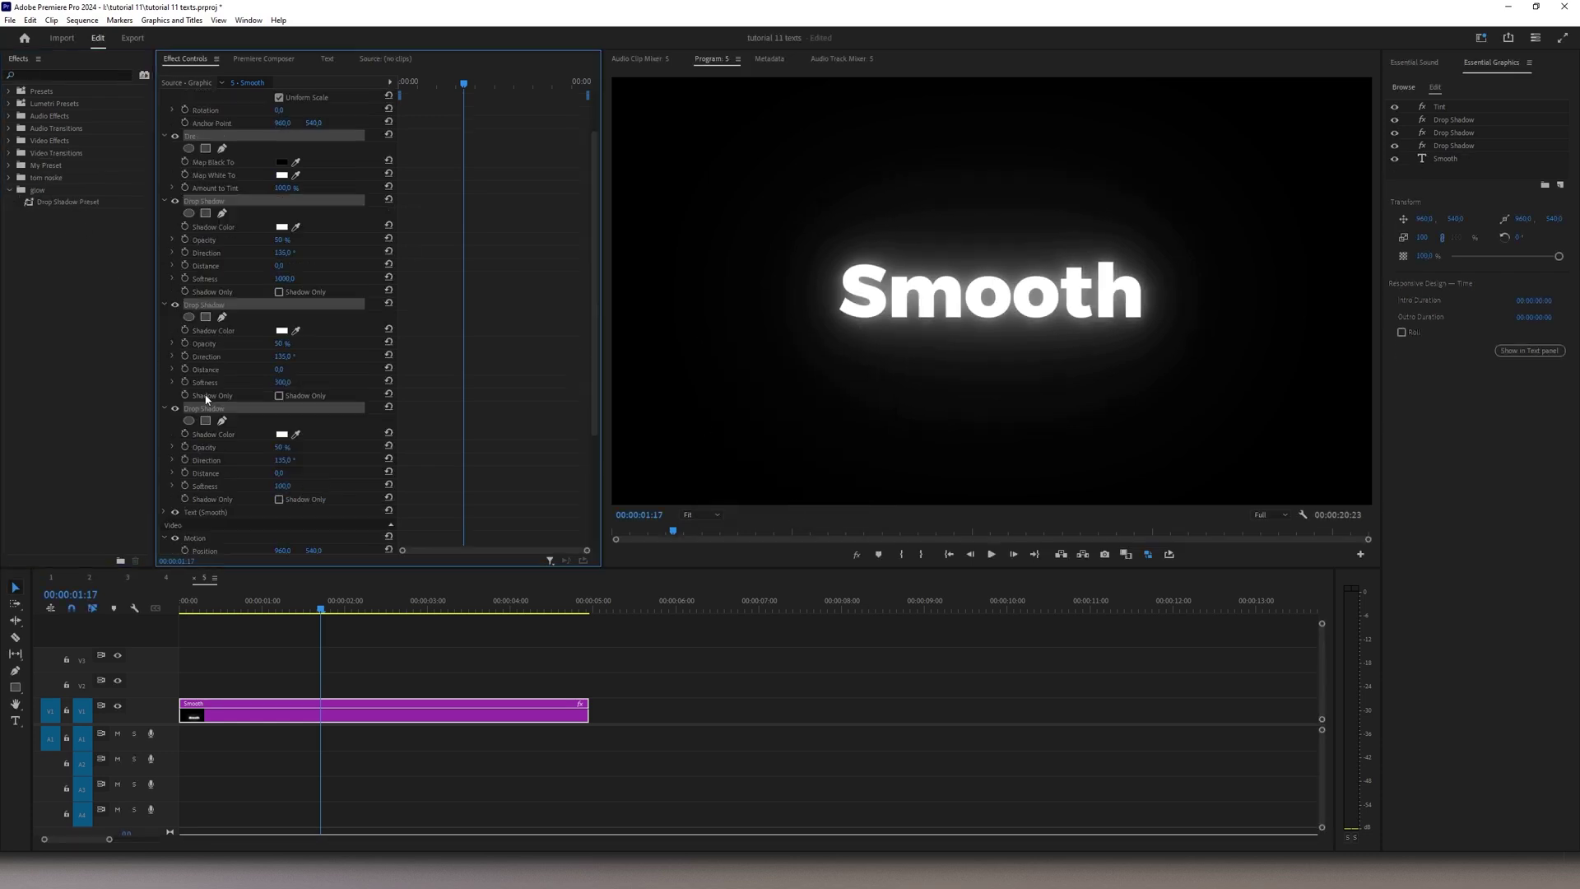
pyautogui.press('Delete')
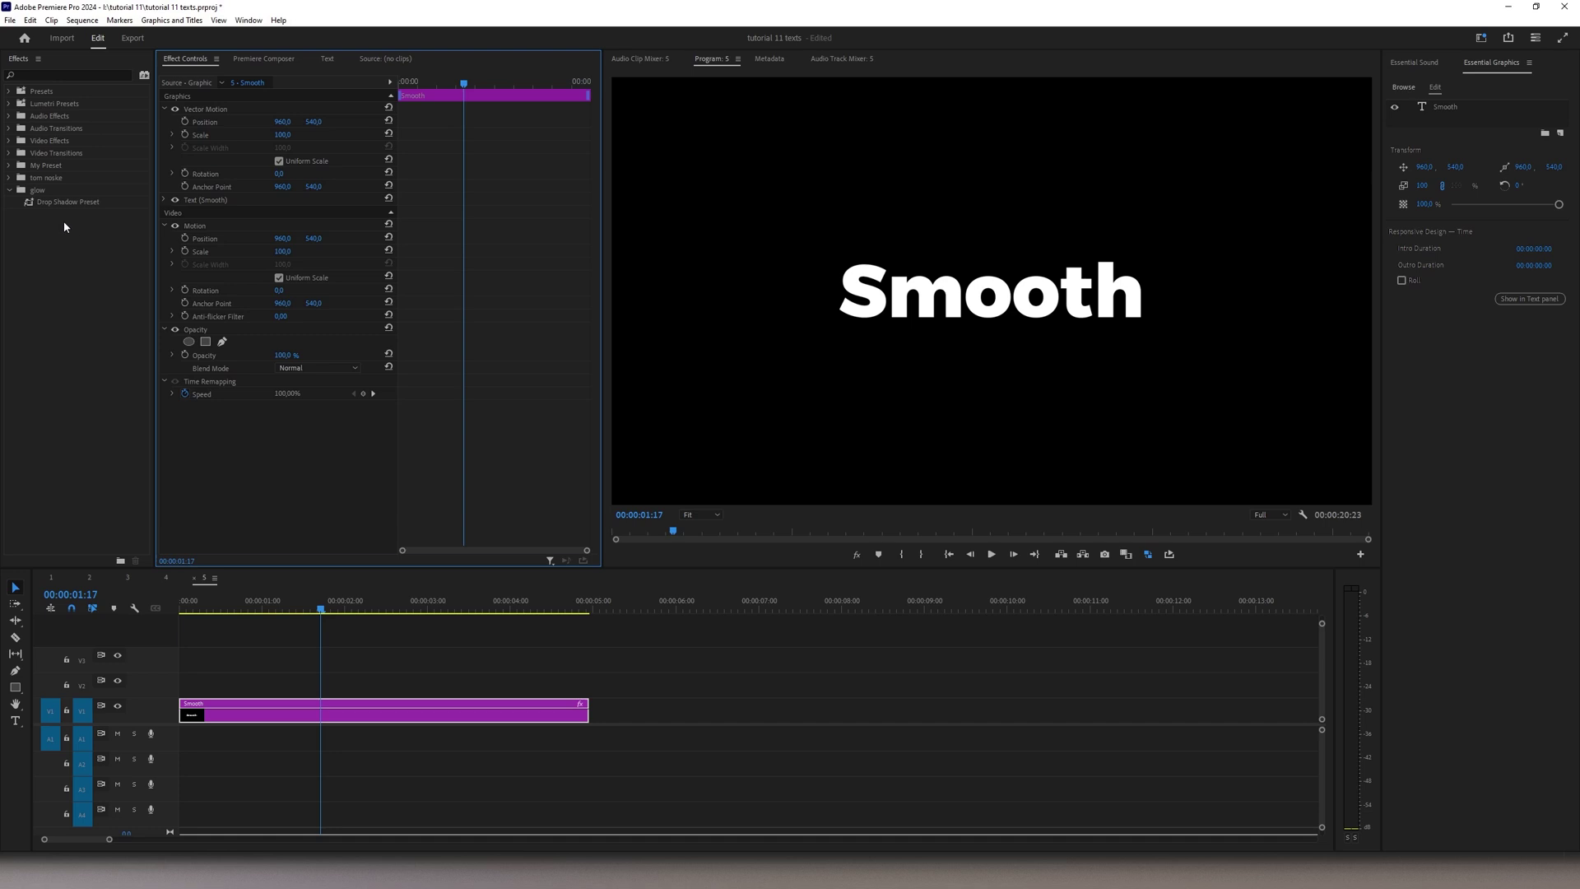
pyautogui.moveTo(314, 717); pyautogui.dragTo(315, 716)
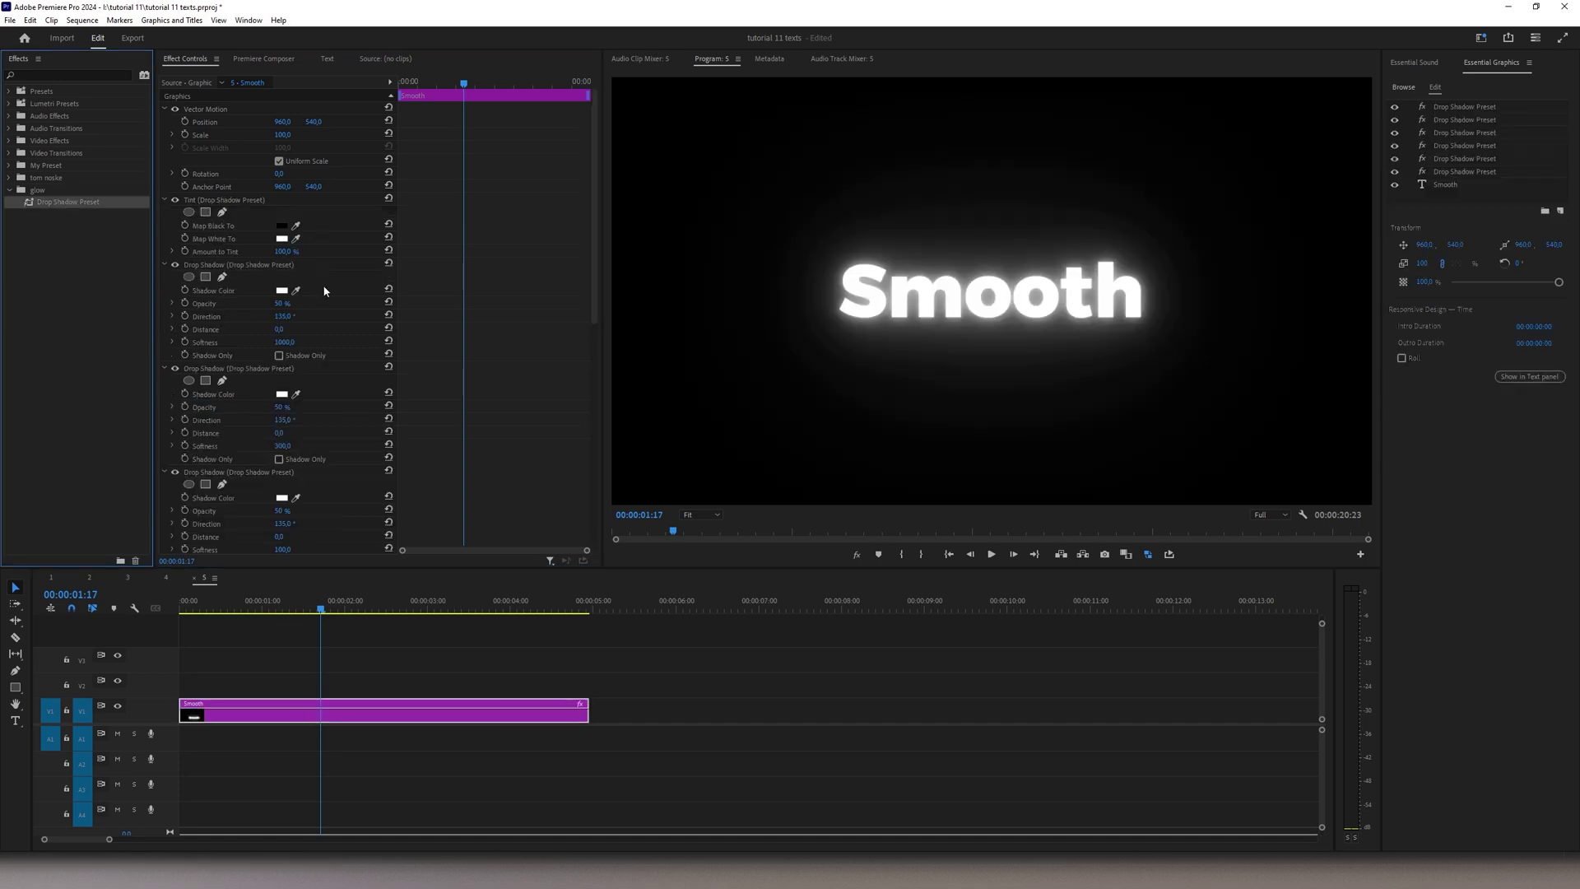
pyautogui.click(282, 239)
pyautogui.click(815, 367)
pyautogui.click(911, 352)
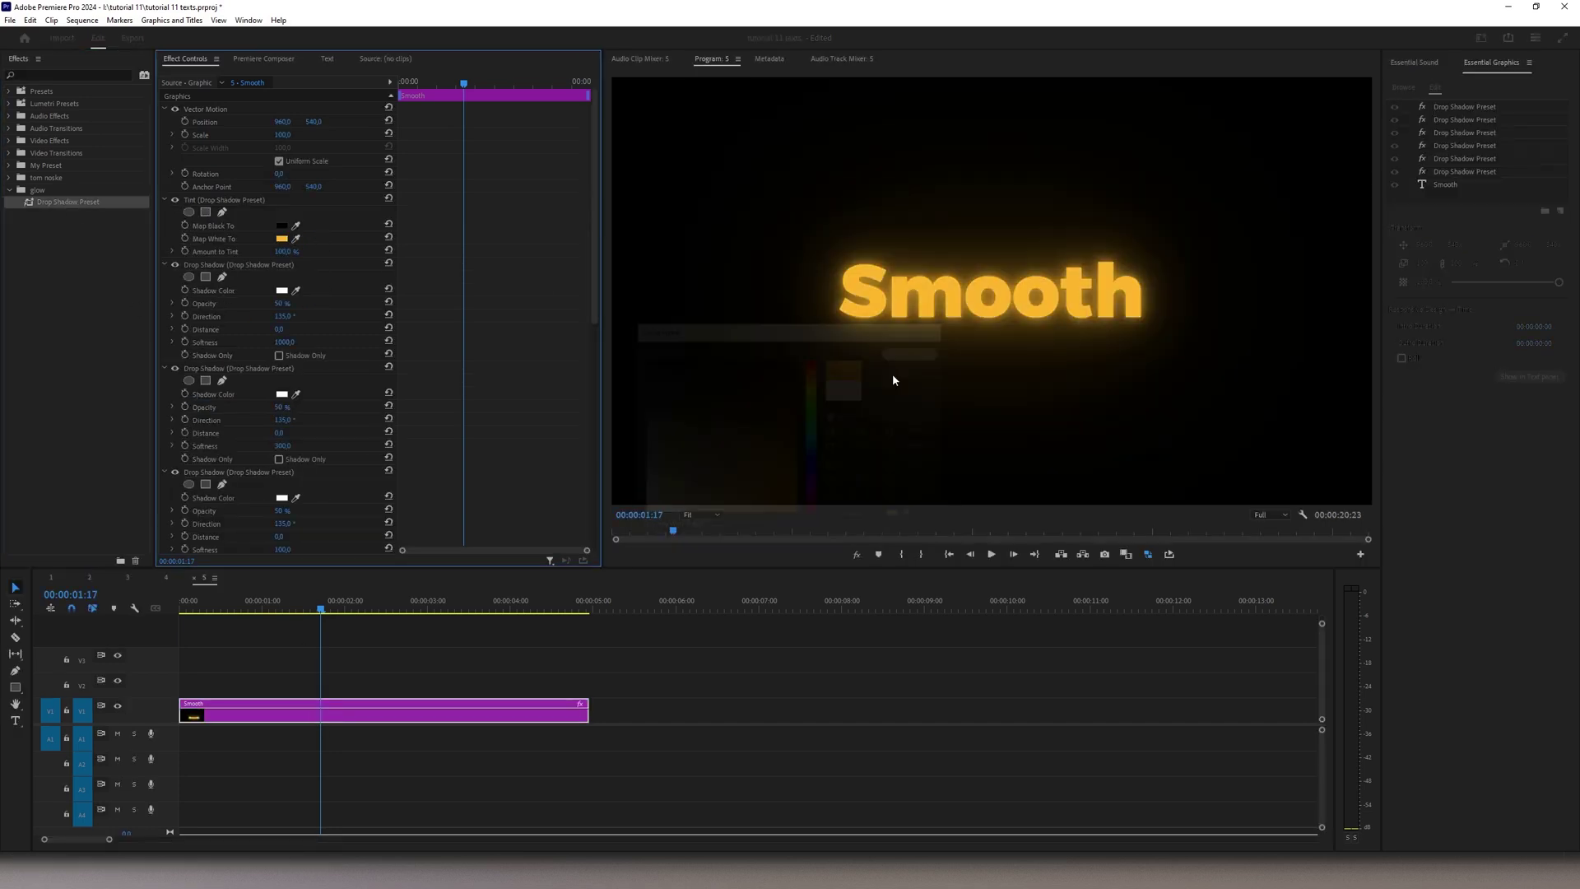